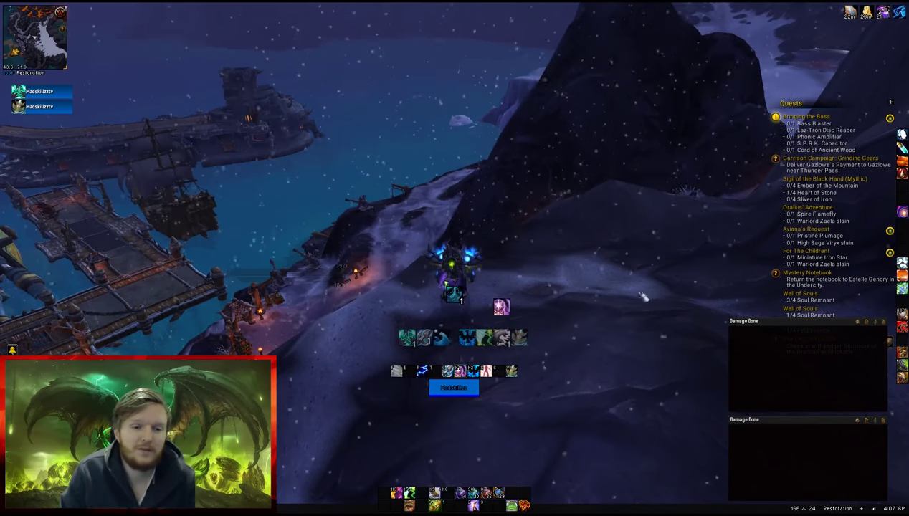
pyautogui.moveTo(489, 202); pyautogui.dragTo(548, 210)
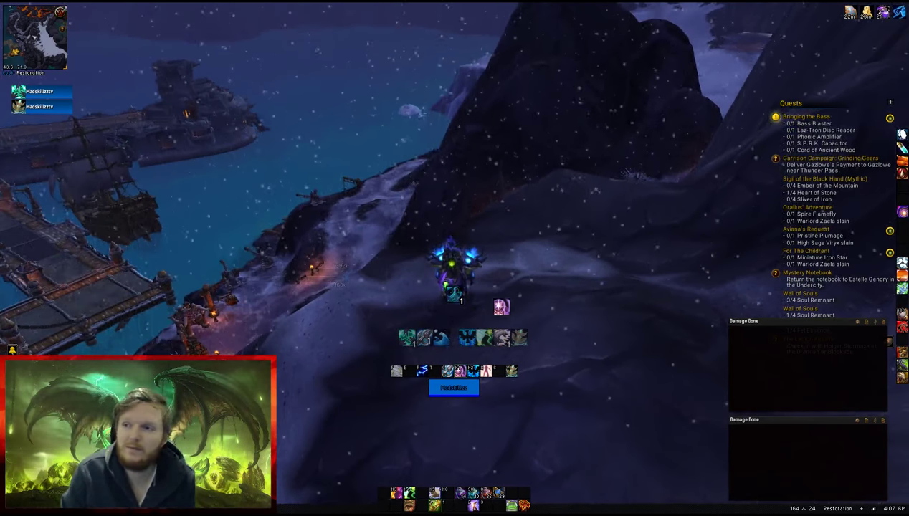
pyautogui.moveTo(499, 174); pyautogui.dragTo(489, 179)
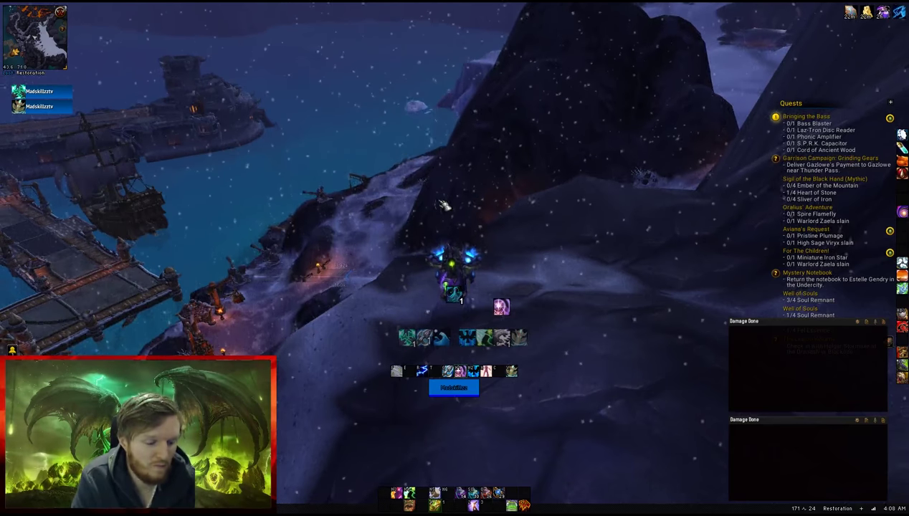
# - Open the Grid2 profile settings, switch the active profile to Roguekillers - Ravencrest, and close the settings
pyautogui.press('Return')
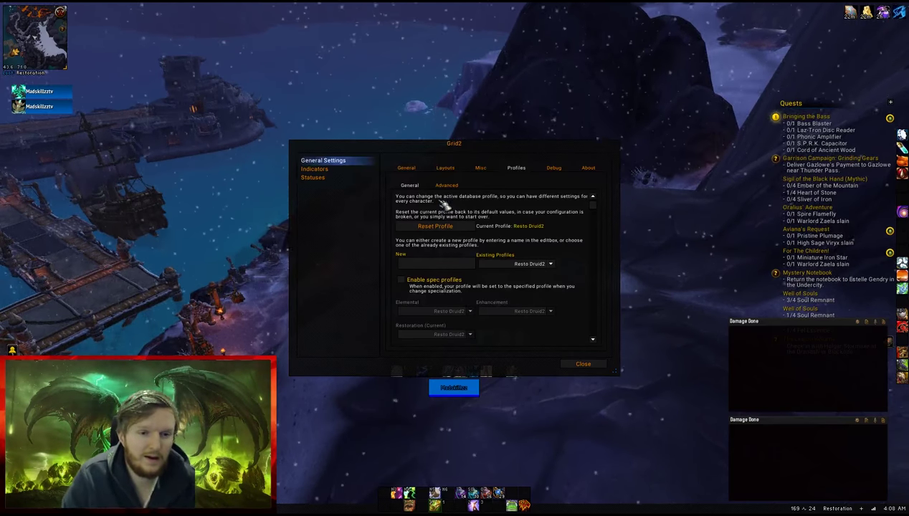
pyautogui.click(556, 263)
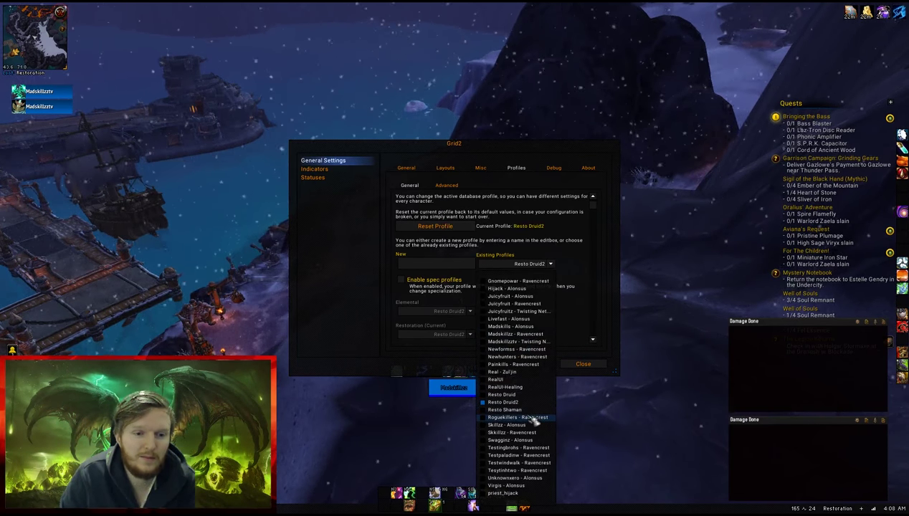
pyautogui.click(534, 419)
pyautogui.click(583, 363)
pyautogui.moveTo(379, 407); pyautogui.dragTo(458, 394)
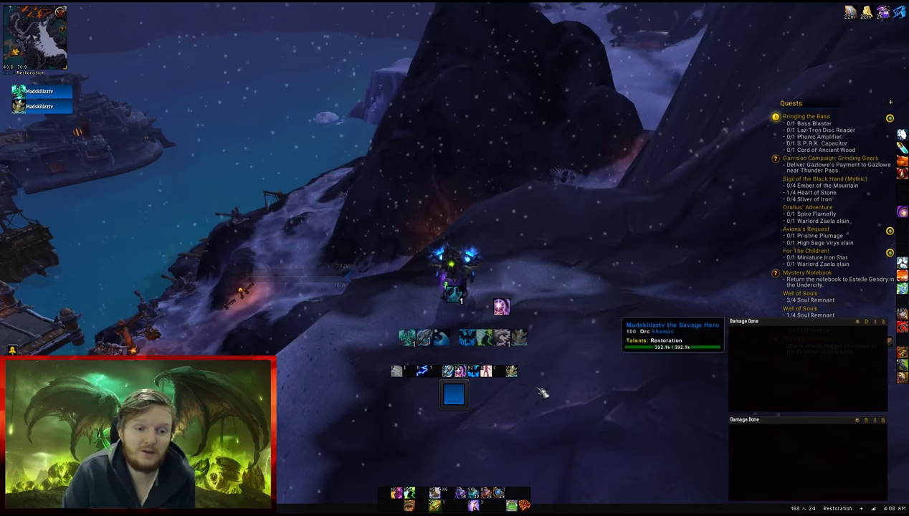
pyautogui.moveTo(368, 368); pyautogui.dragTo(494, 266)
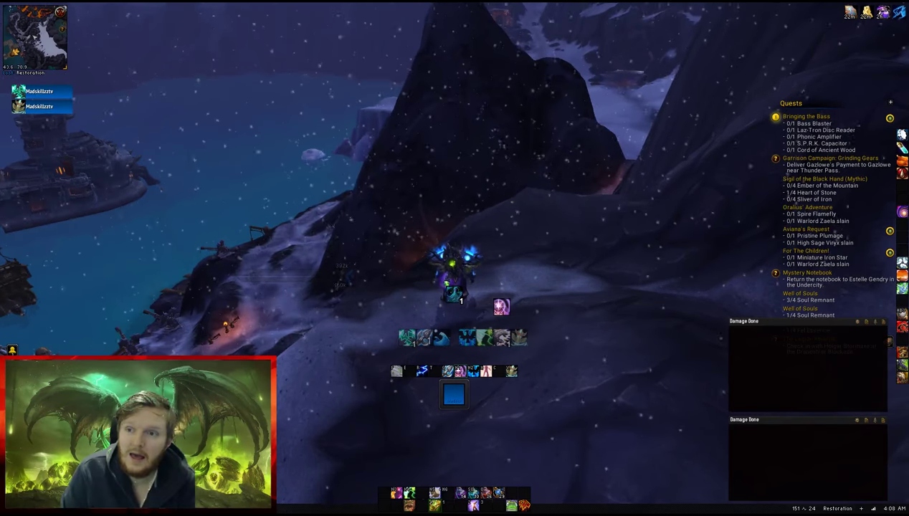
# - Switch to the browser and copy all of the raw paste data of the Grid2 Resto Druid profile on Pastebin
pyautogui.moveTo(908, 110); pyautogui.dragTo(405, 113)
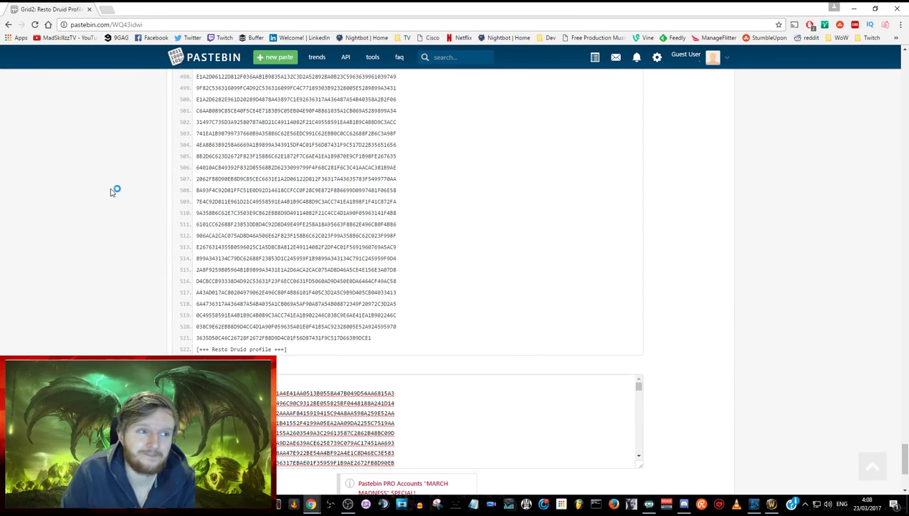
pyautogui.scroll(20, 113, 190)
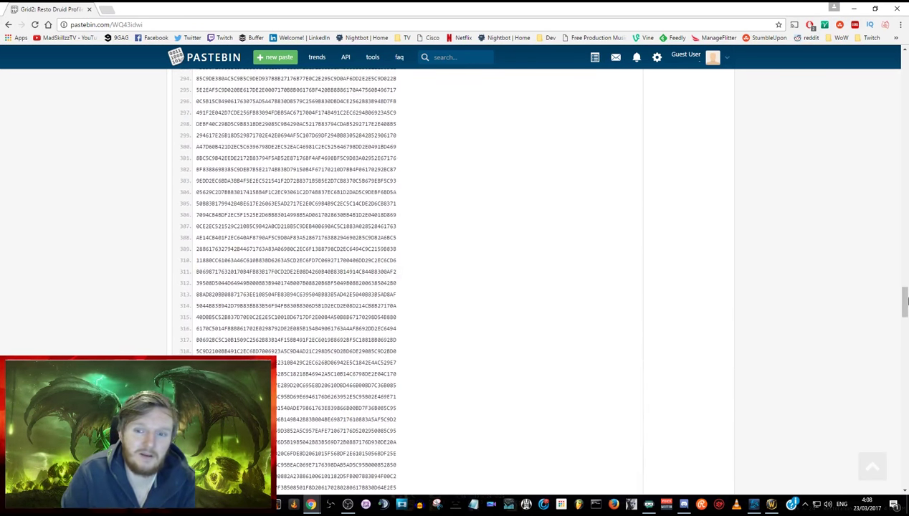
pyautogui.moveTo(901, 301); pyautogui.dragTo(897, 65)
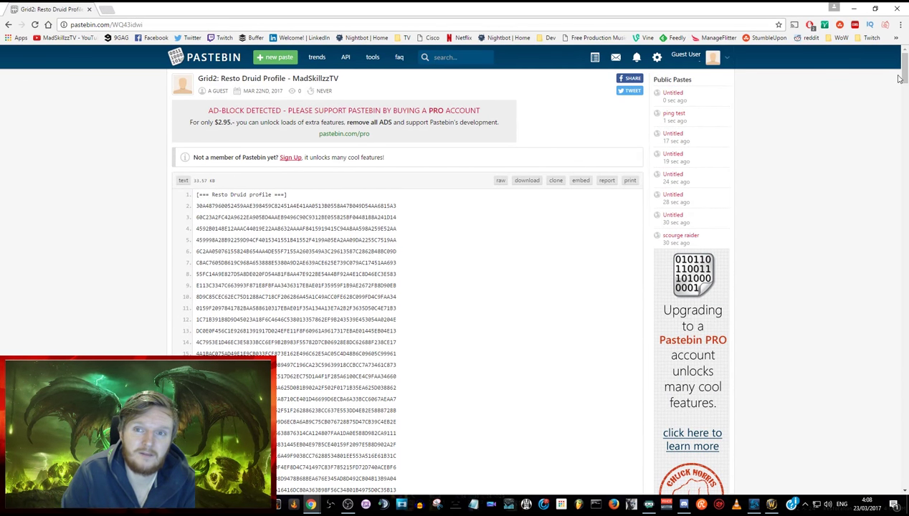
pyautogui.moveTo(901, 66); pyautogui.dragTo(879, 475)
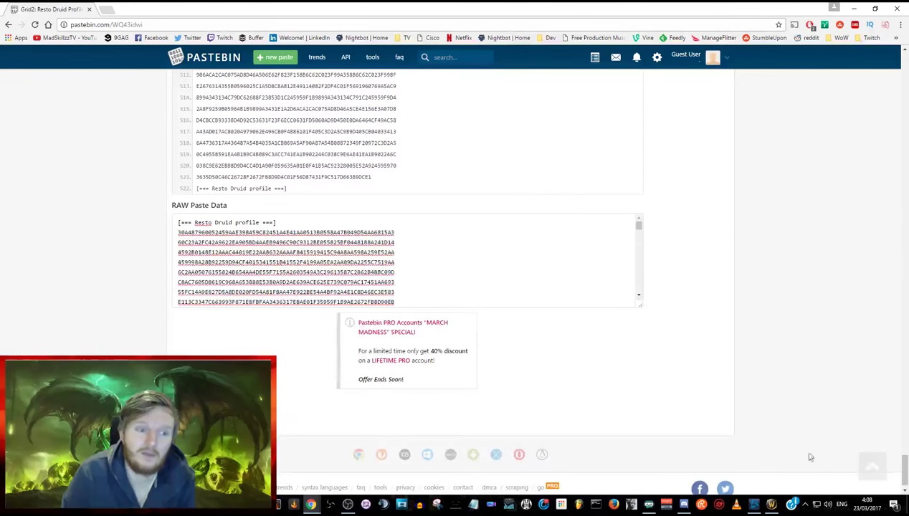
pyautogui.click(434, 279)
pyautogui.hotkey('ctrl', 'a')
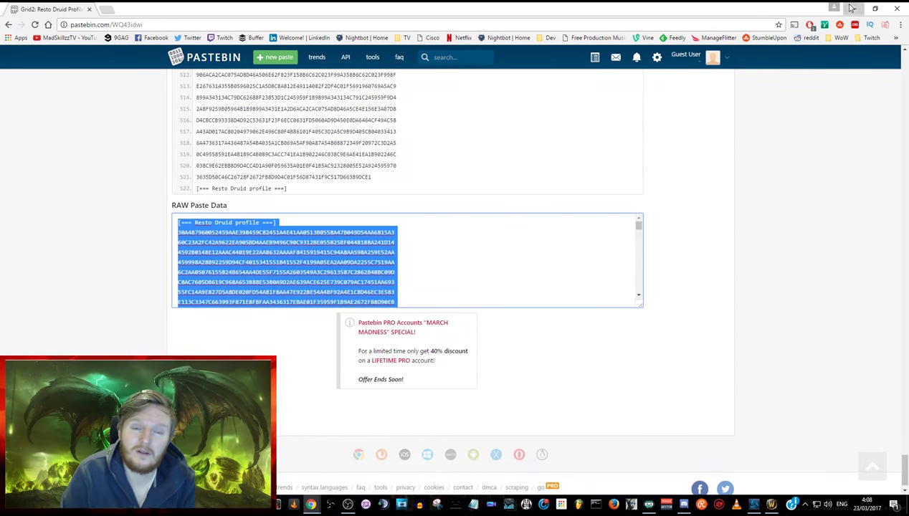
# - Return to World of Warcraft and import the copied Resto Druid profile text through Grid2's advanced profile options
pyautogui.hotkey('alt', 'Tab')
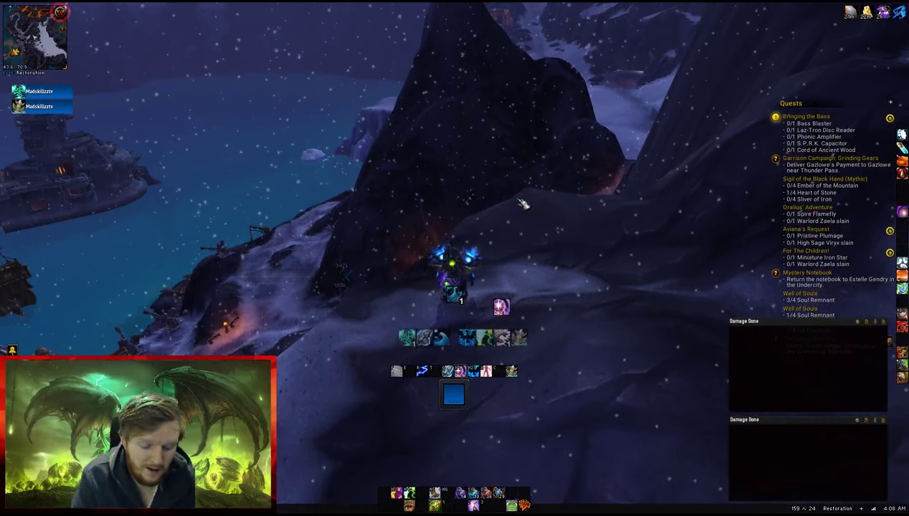
pyautogui.press('Return')
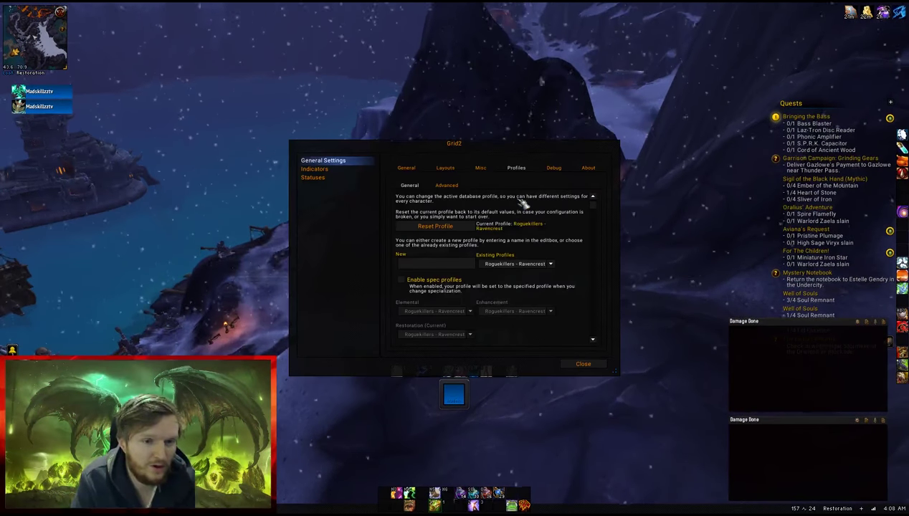
pyautogui.click(422, 169)
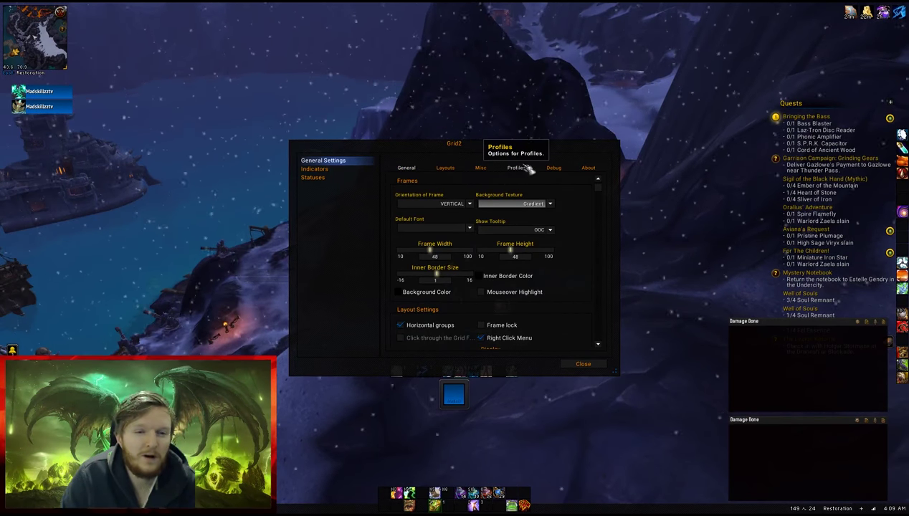
pyautogui.click(520, 171)
pyautogui.click(447, 185)
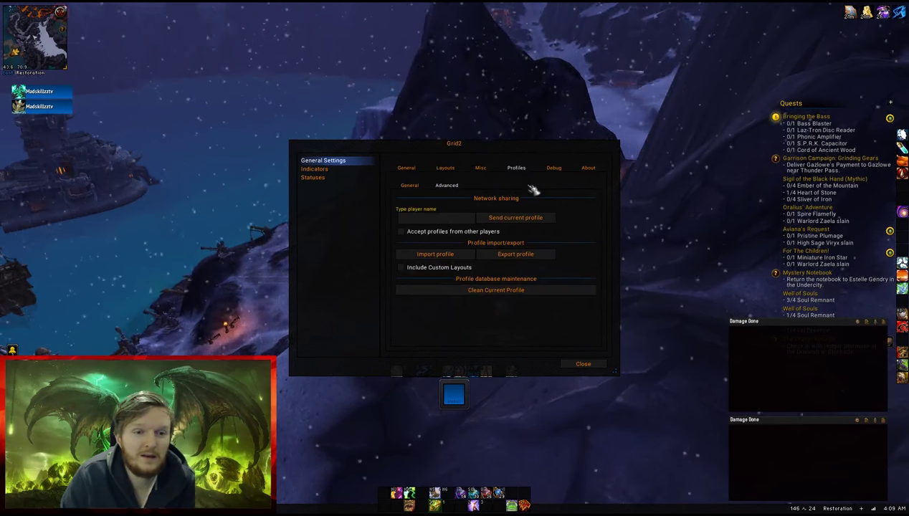
pyautogui.click(442, 257)
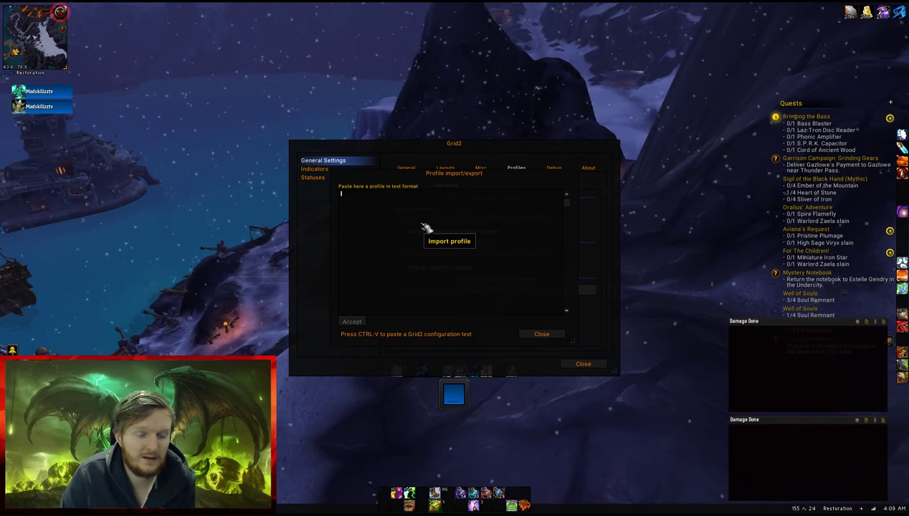
pyautogui.hotkey('ctrl', 'v')
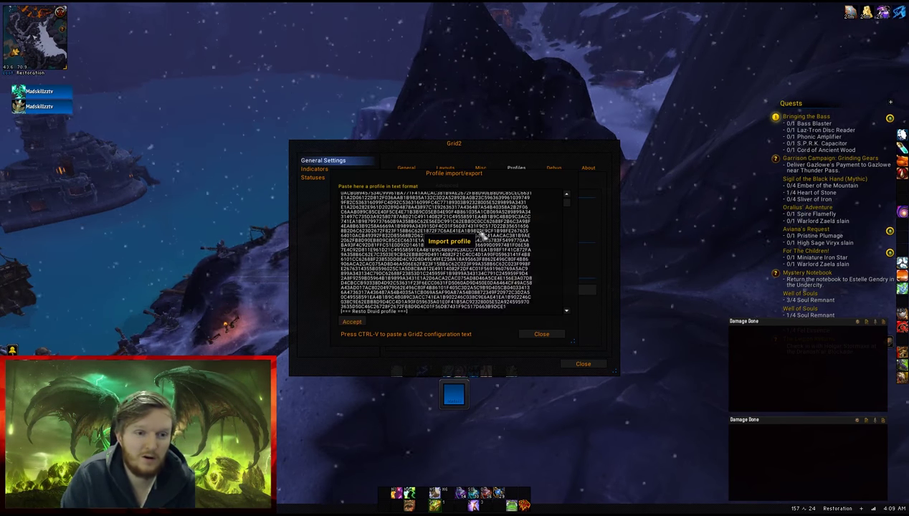
pyautogui.click(349, 322)
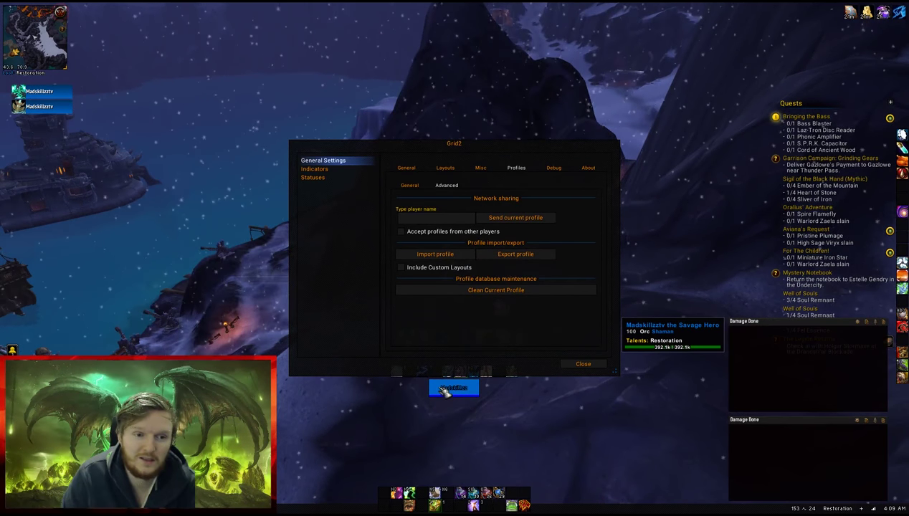
# - Check the imported profile's general frame settings, then close Grid2 and try a heal on the player's own raid frame
pyautogui.click(405, 168)
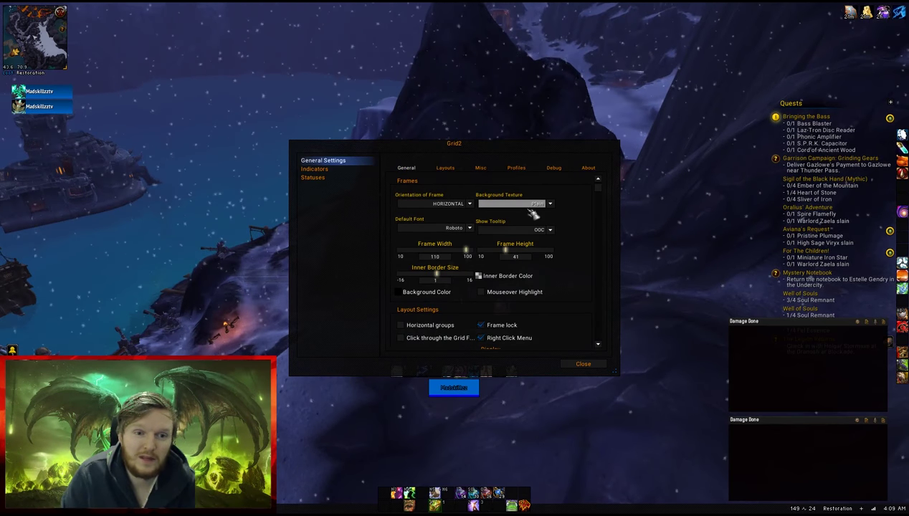
pyautogui.click(583, 364)
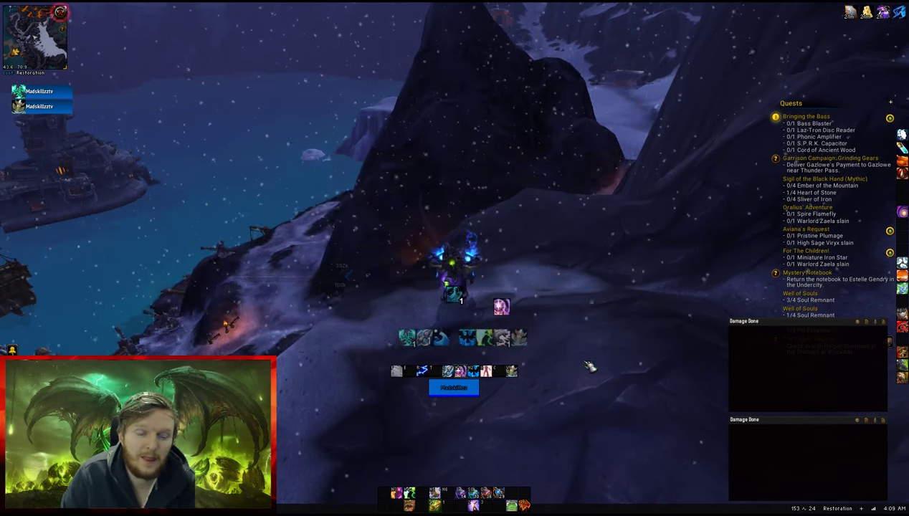
pyautogui.click(457, 392)
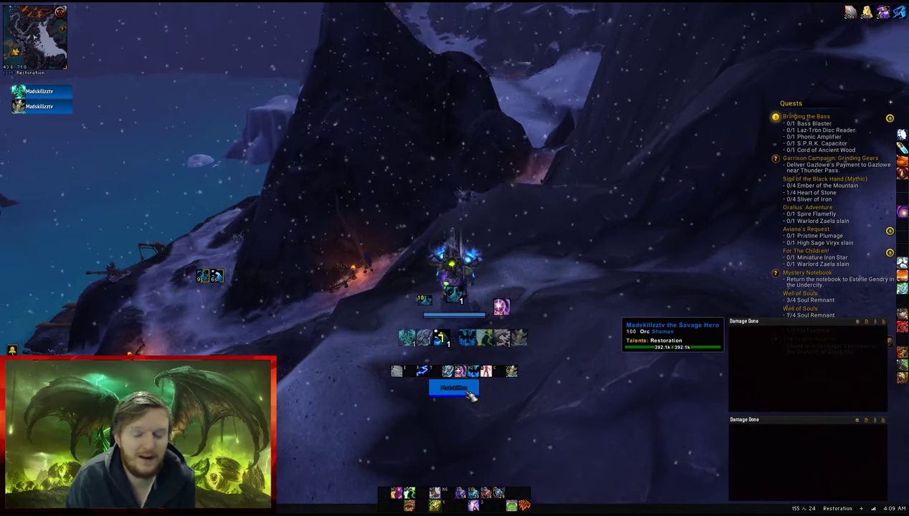
pyautogui.moveTo(470, 215); pyautogui.dragTo(483, 238)
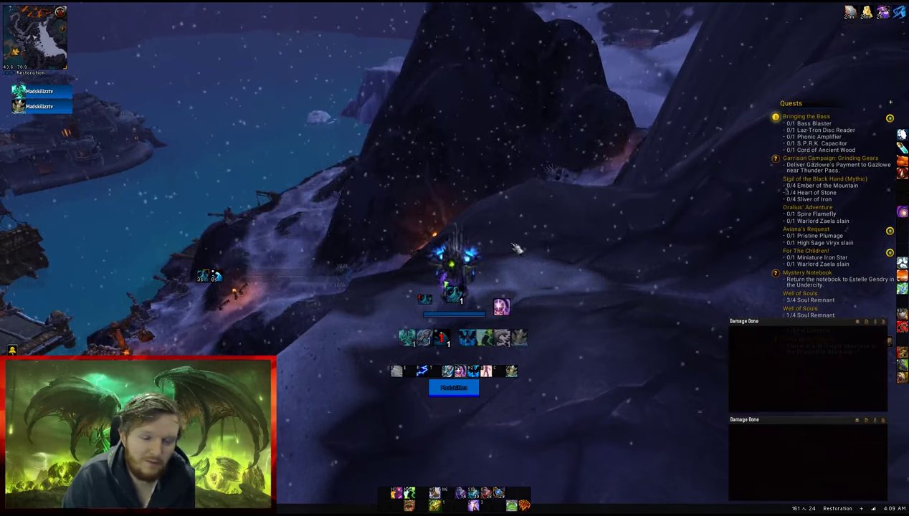
# - Reopen Grid2's Indicators options and set the new indicator's type to icon and its location to TOPLEFT
pyautogui.press('Return')
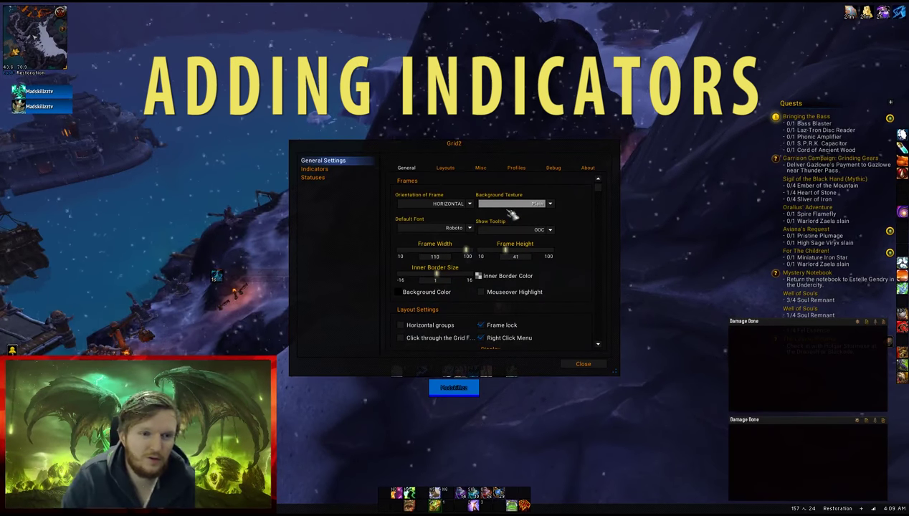
pyautogui.click(342, 170)
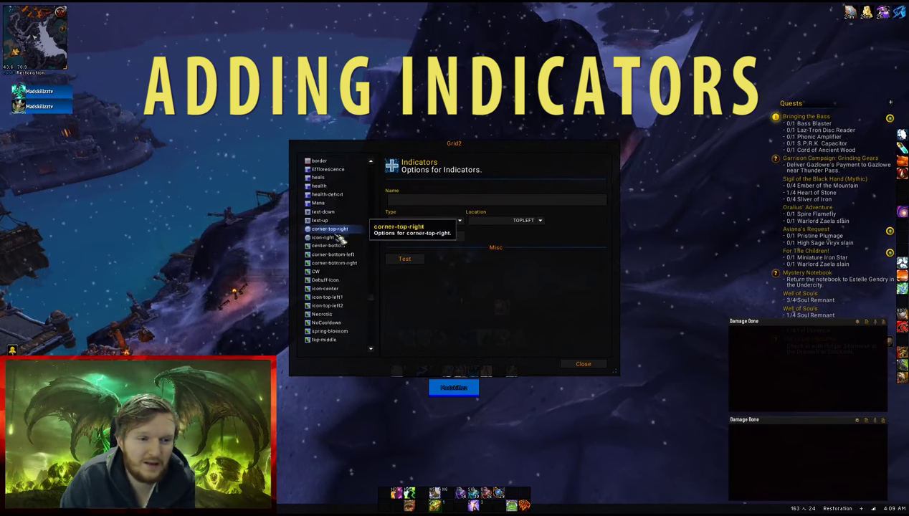
pyautogui.scroll(-2, 341, 301)
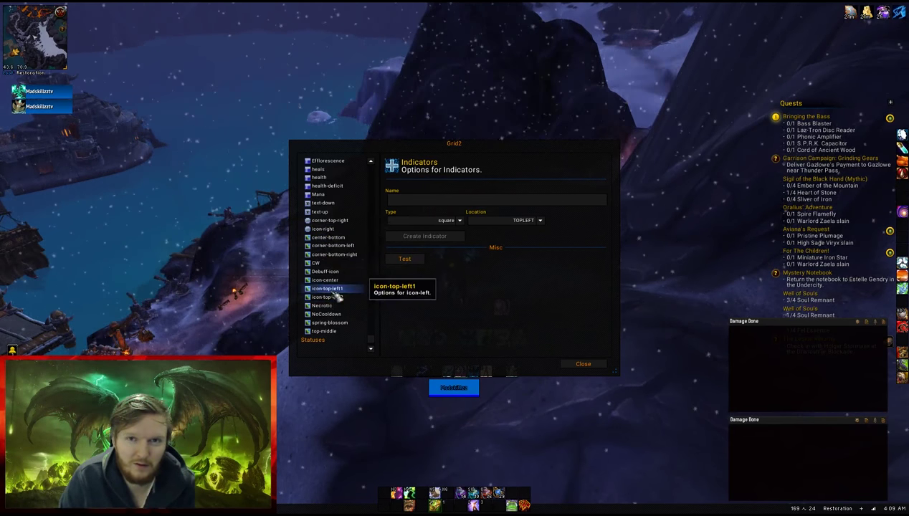
pyautogui.scroll(2, 337, 296)
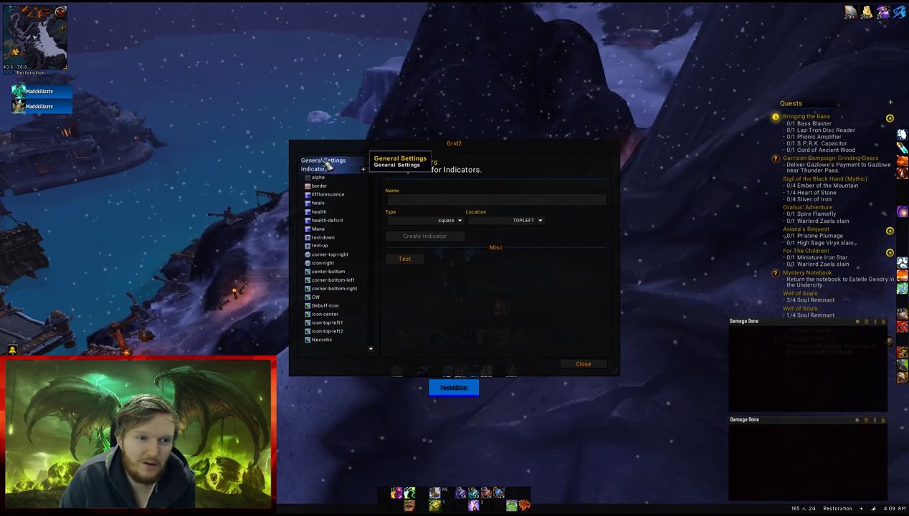
pyautogui.click(463, 221)
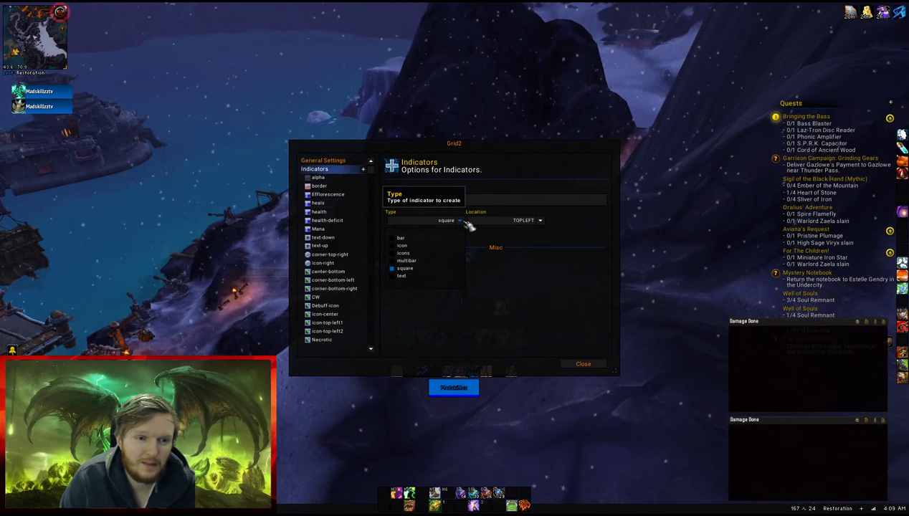
pyautogui.click(415, 247)
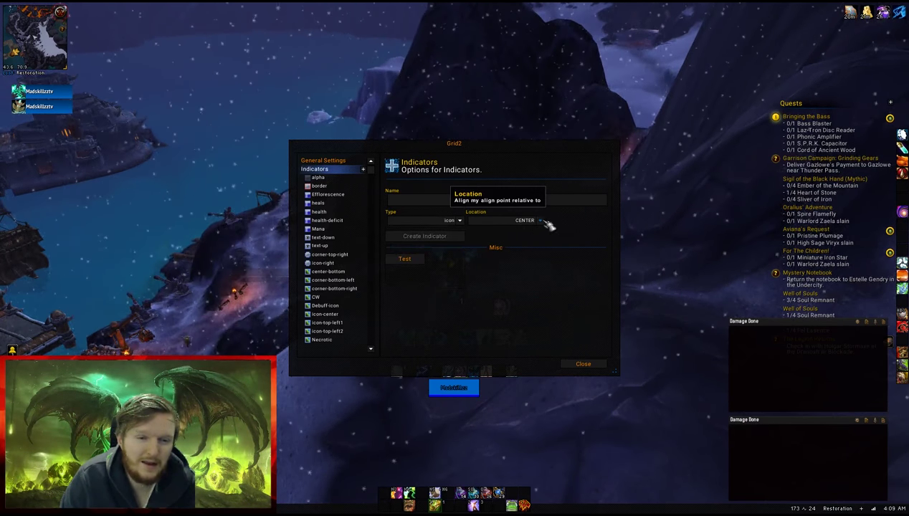
pyautogui.click(542, 221)
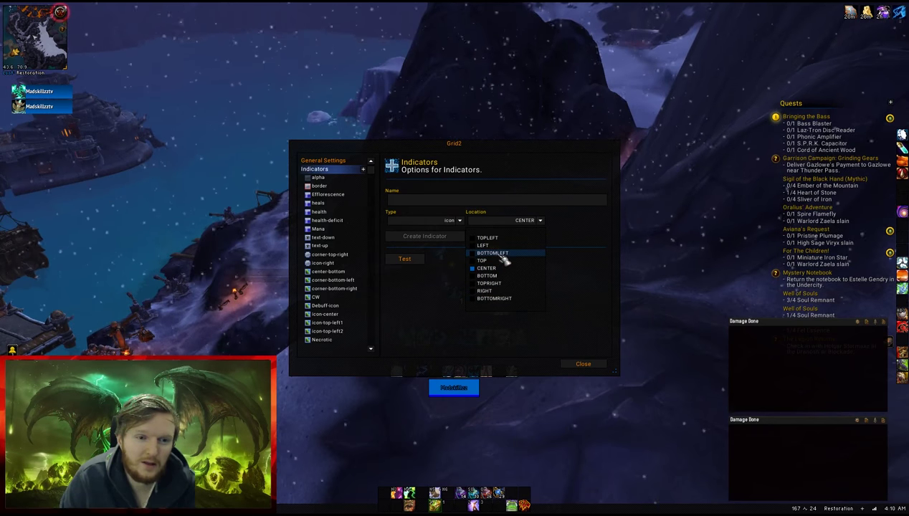
pyautogui.click(495, 238)
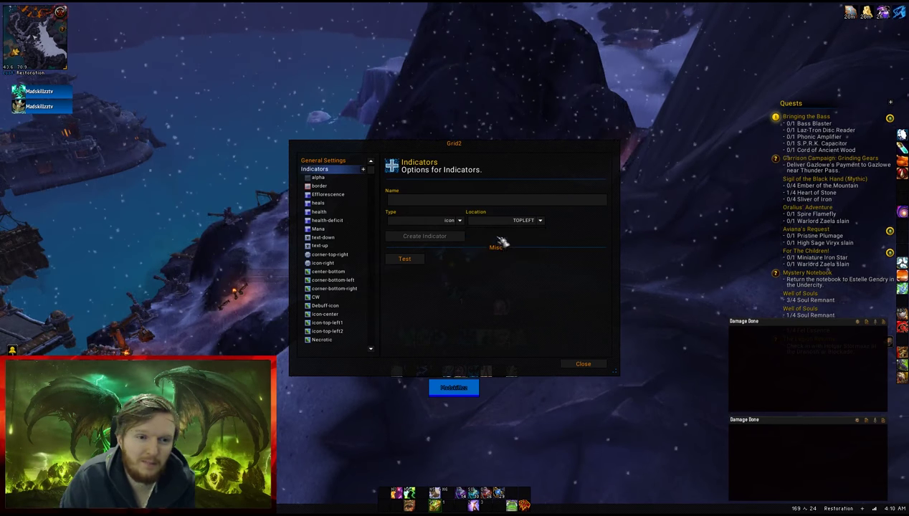
# - Name the new indicator riptide, create it, and locate it in the indicator list
pyautogui.click(428, 201)
pyautogui.write('riptide')
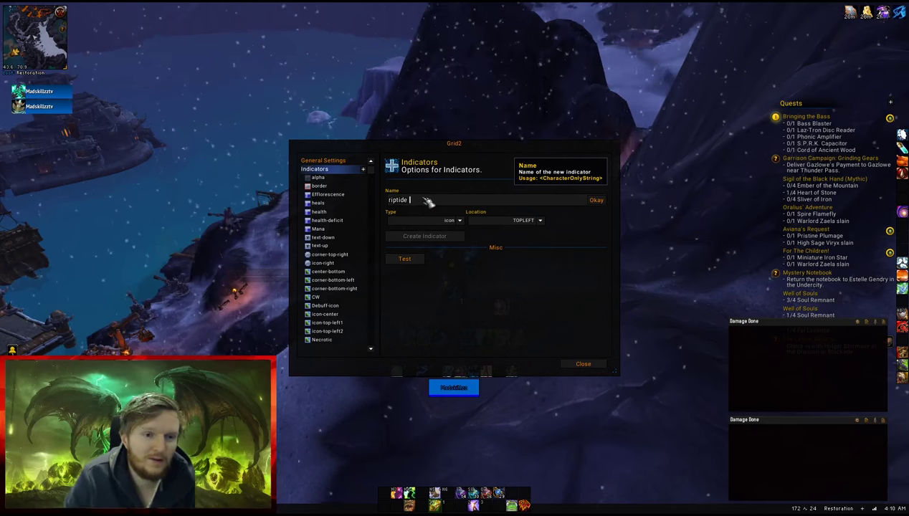
pyautogui.click(596, 201)
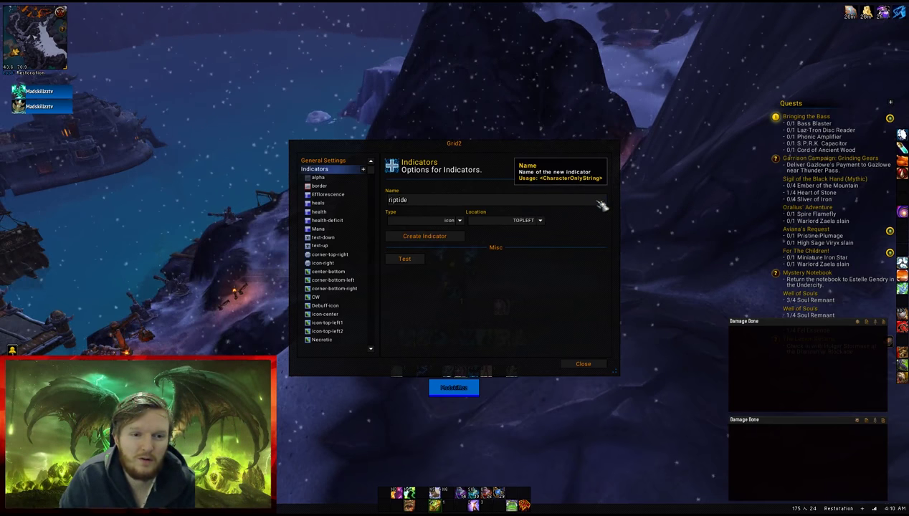
pyautogui.click(430, 237)
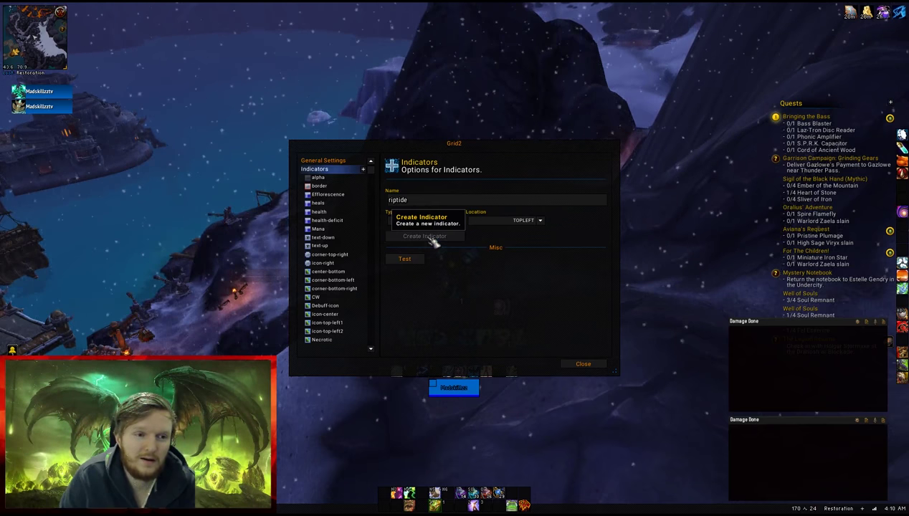
pyautogui.scroll(-1, 352, 215)
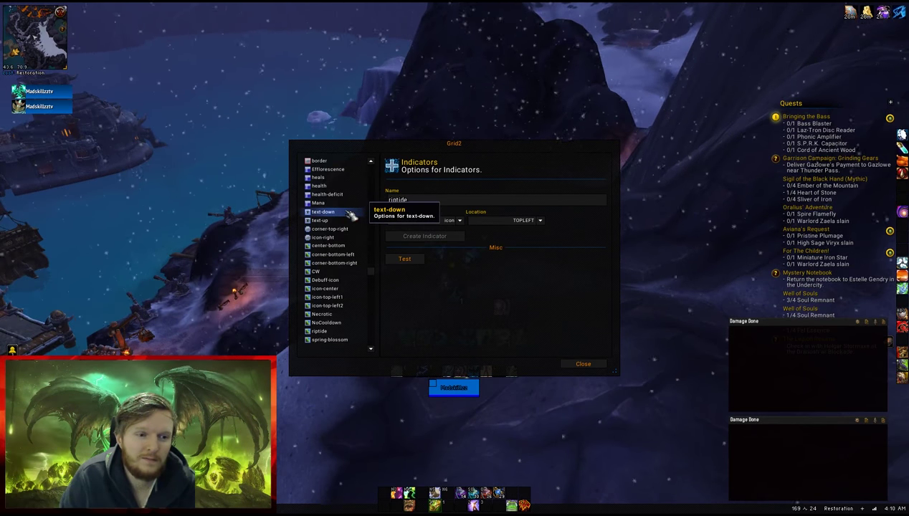
pyautogui.scroll(-1, 339, 331)
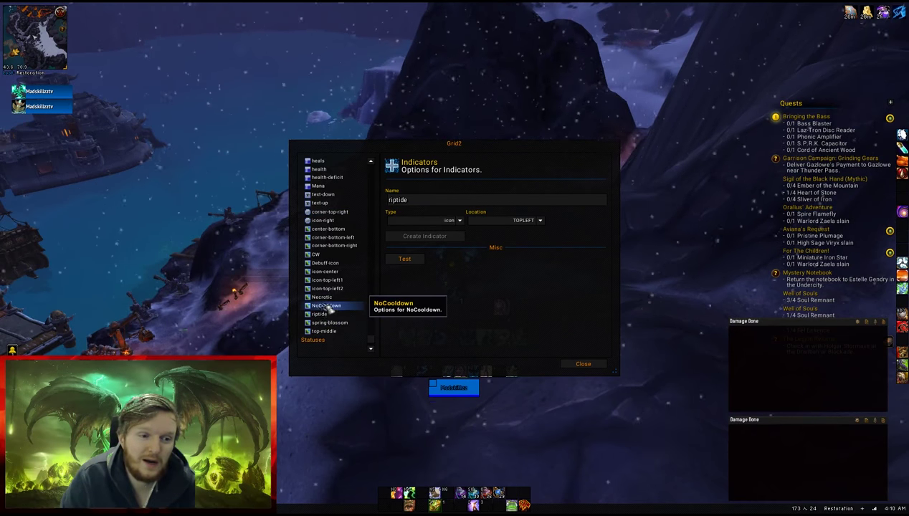
# - Open the riptide indicator's options, move the Grid2 window up clear of the raid frame, and browse the available statuses
pyautogui.scroll(2, 321, 297)
pyautogui.scroll(-3, 321, 287)
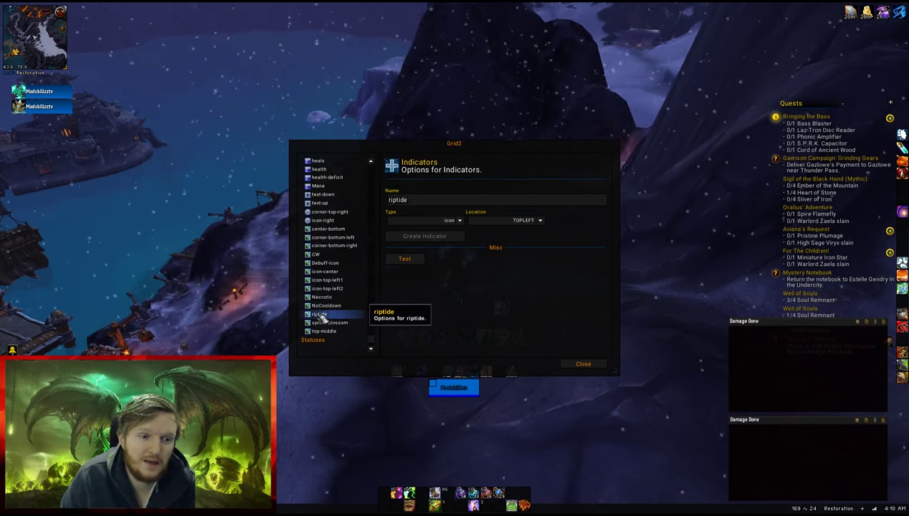
pyautogui.click(320, 316)
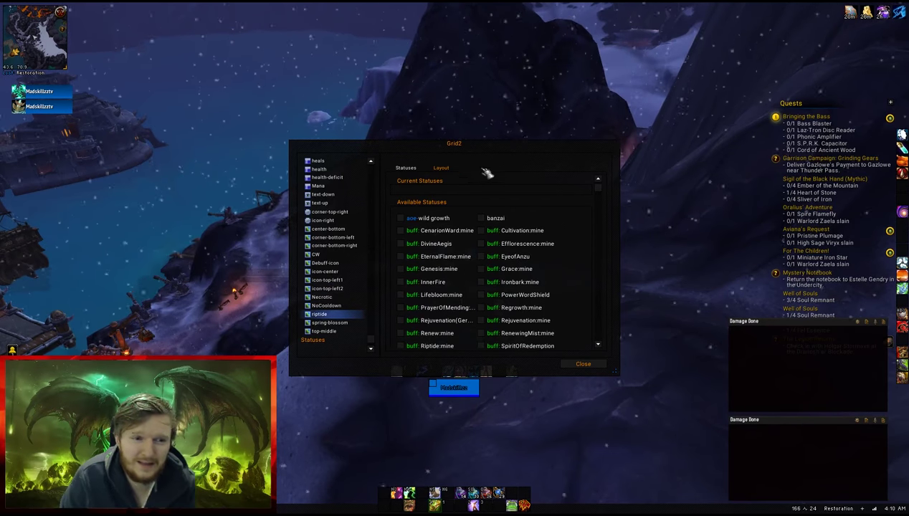
pyautogui.moveTo(458, 143); pyautogui.dragTo(481, 72)
pyautogui.scroll(-10, 526, 228)
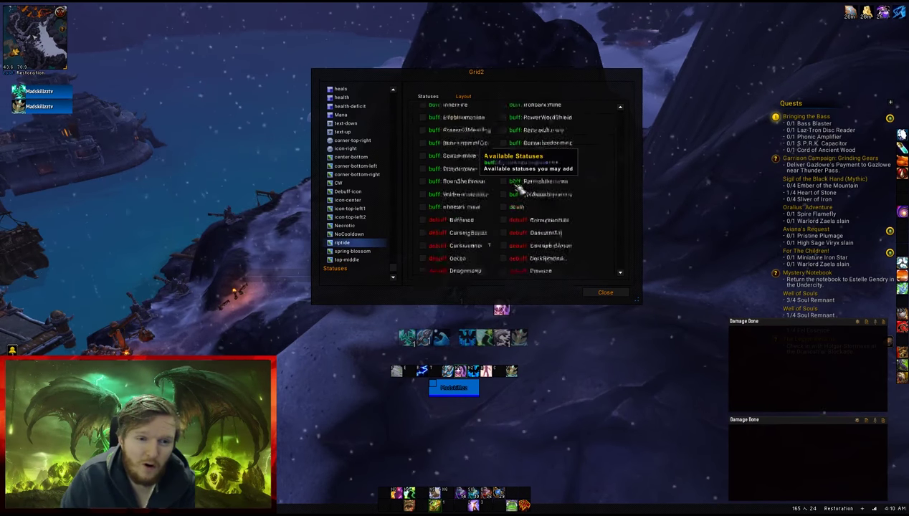
pyautogui.scroll(3, 521, 188)
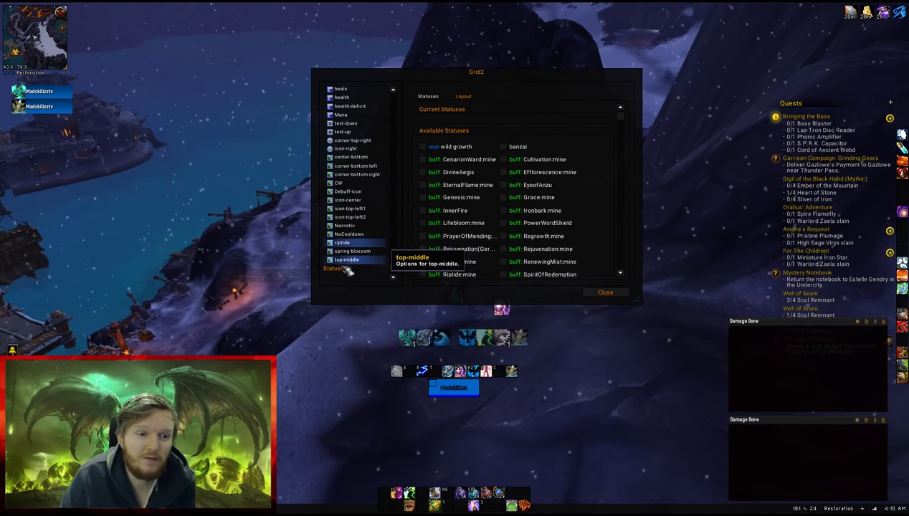
# - Look at the options for creating new buffs and debuffs under Grid2's Statuses
pyautogui.scroll(2, 355, 215)
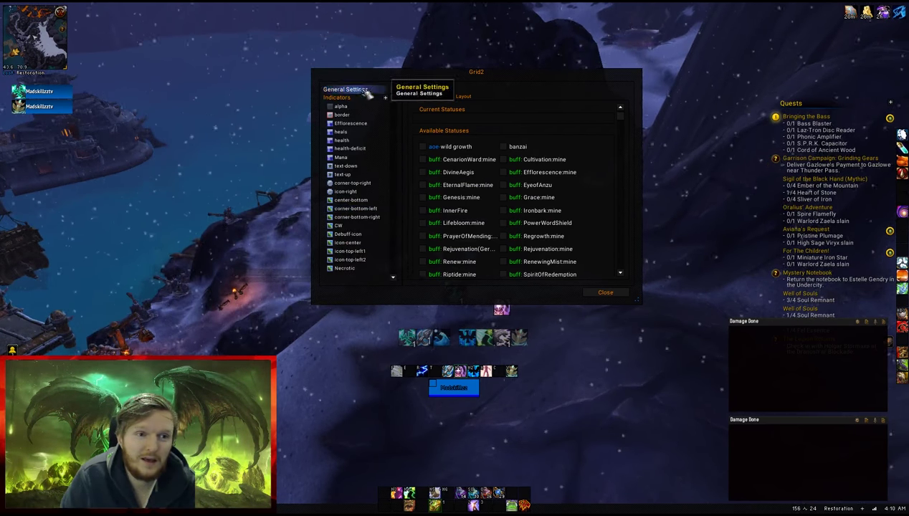
pyautogui.click(387, 97)
pyautogui.click(348, 107)
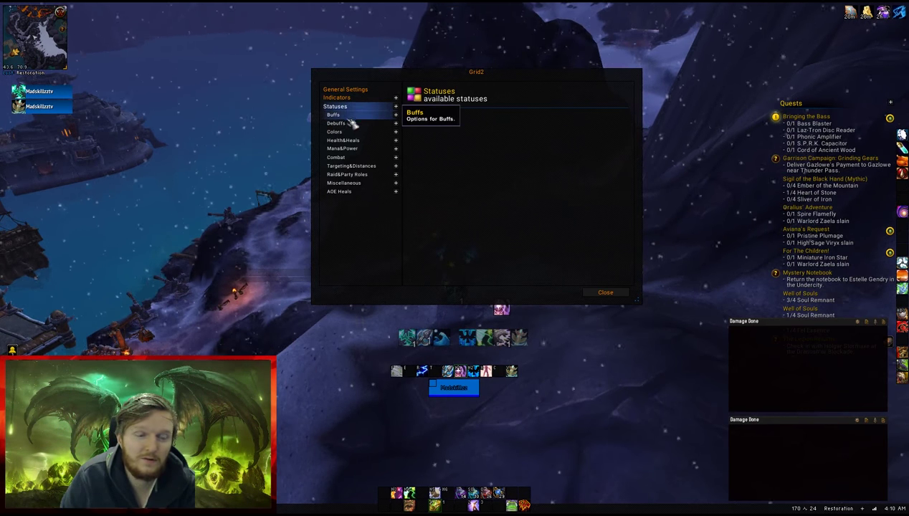
pyautogui.click(351, 116)
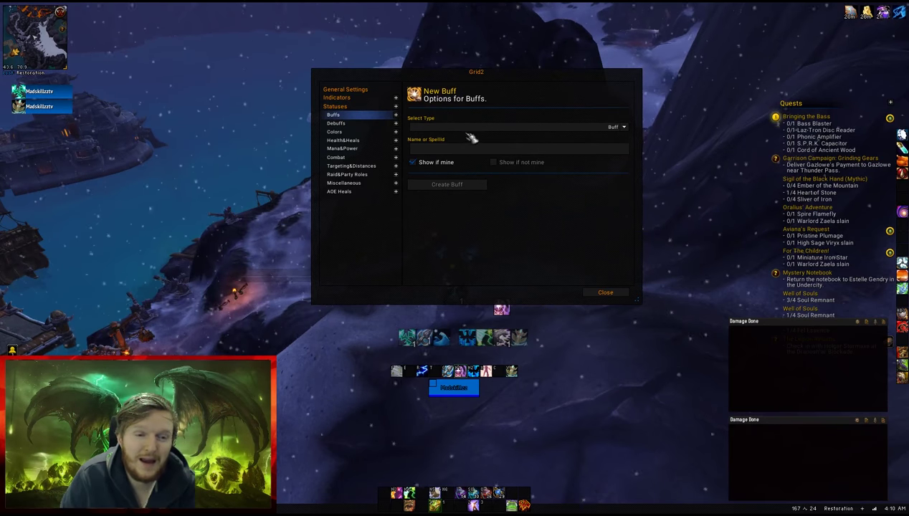
pyautogui.click(350, 123)
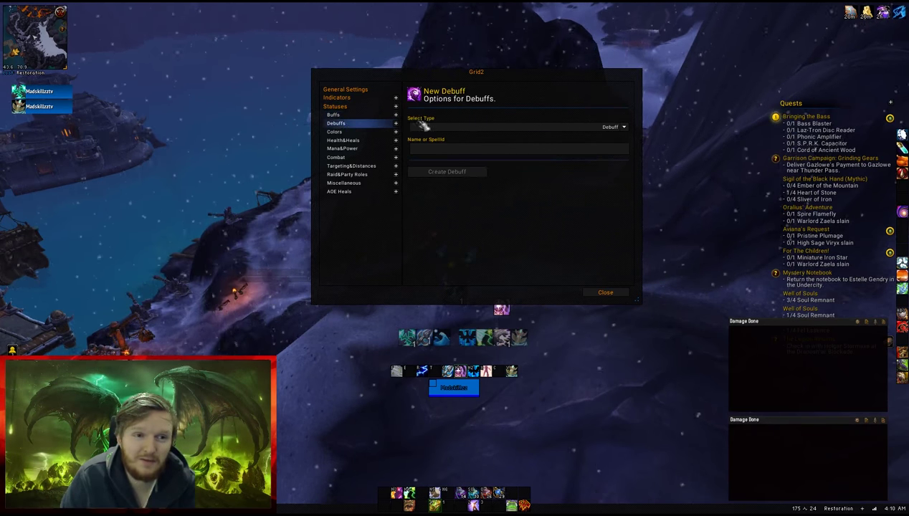
pyautogui.click(348, 117)
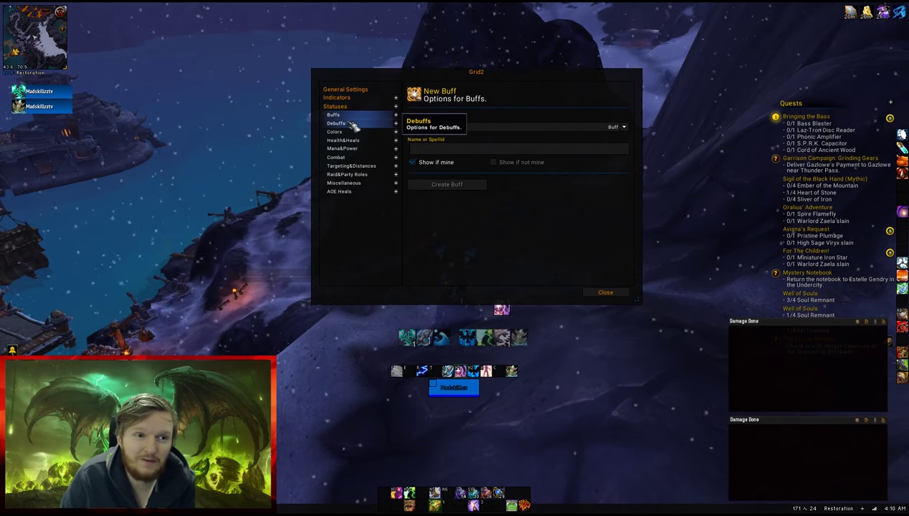
# - Return to the riptide indicator and look for the Riptide:mine buff among its available statuses
pyautogui.click(355, 98)
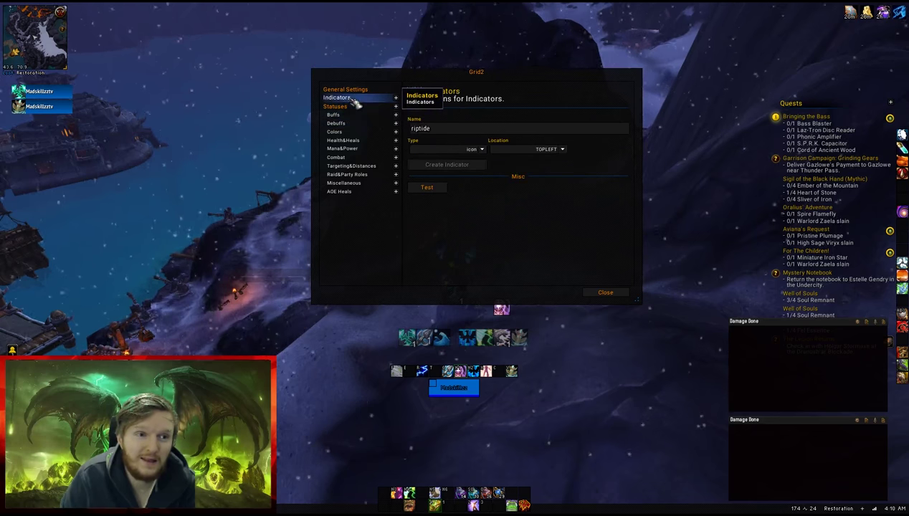
pyautogui.click(396, 97)
pyautogui.scroll(-5, 383, 186)
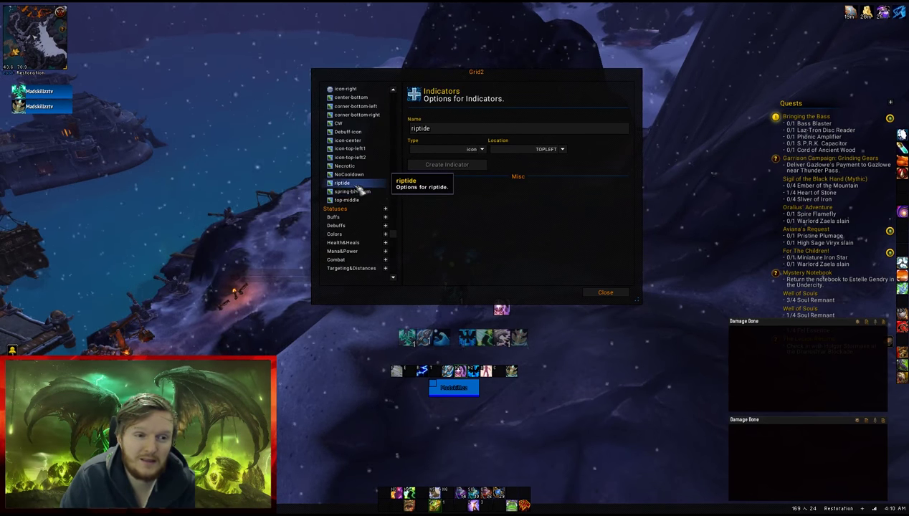
pyautogui.click(369, 183)
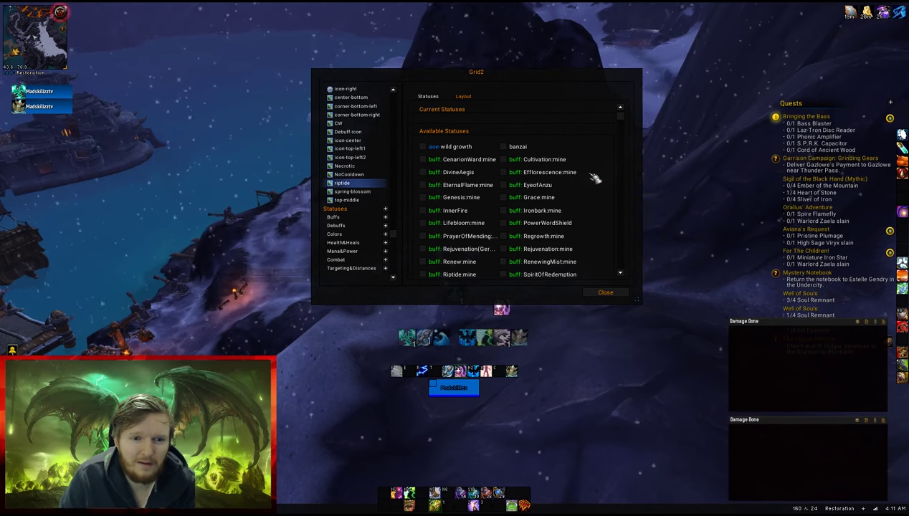
pyautogui.scroll(-1, 595, 178)
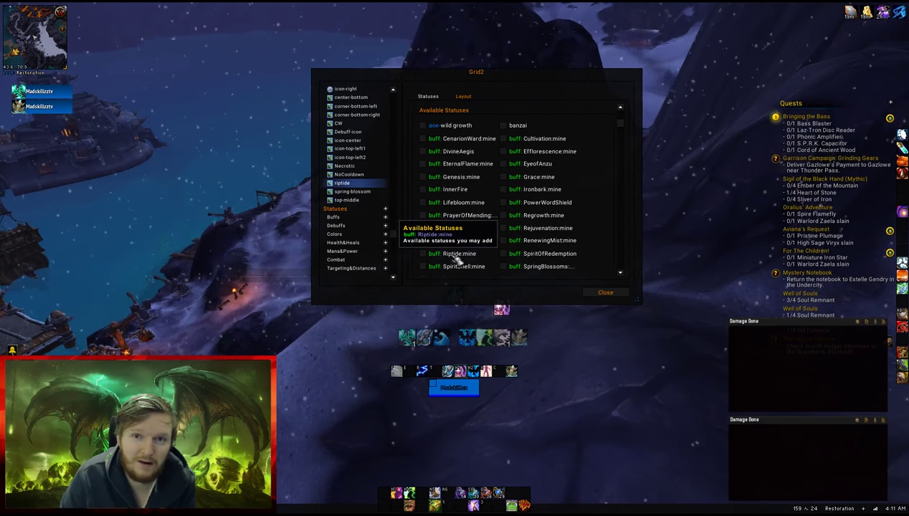
pyautogui.scroll(-3, 362, 168)
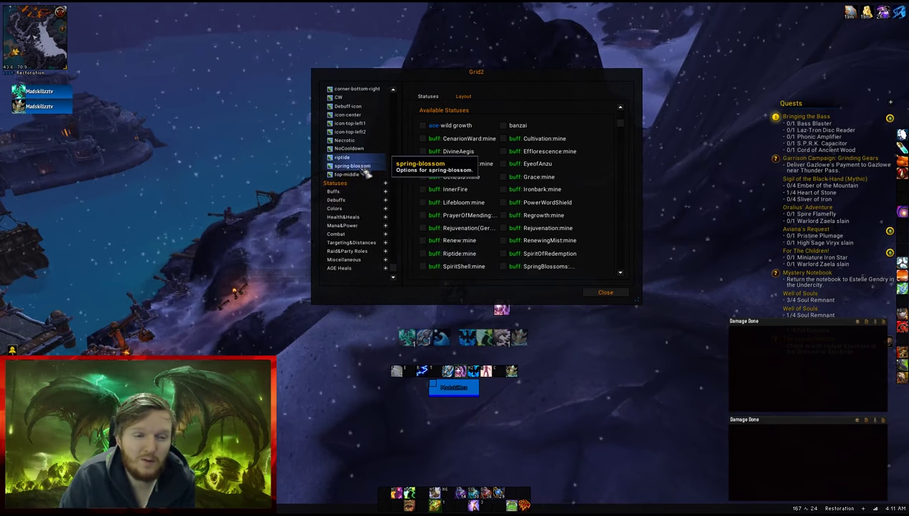
# - Try to set up a new buff status for the Shaman spell Riptide with Show if mine enabled
pyautogui.click(356, 185)
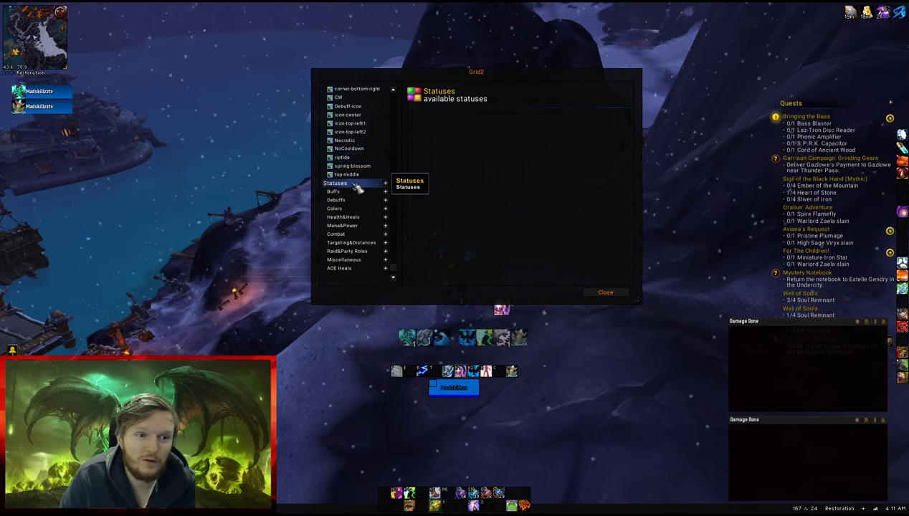
pyautogui.click(349, 194)
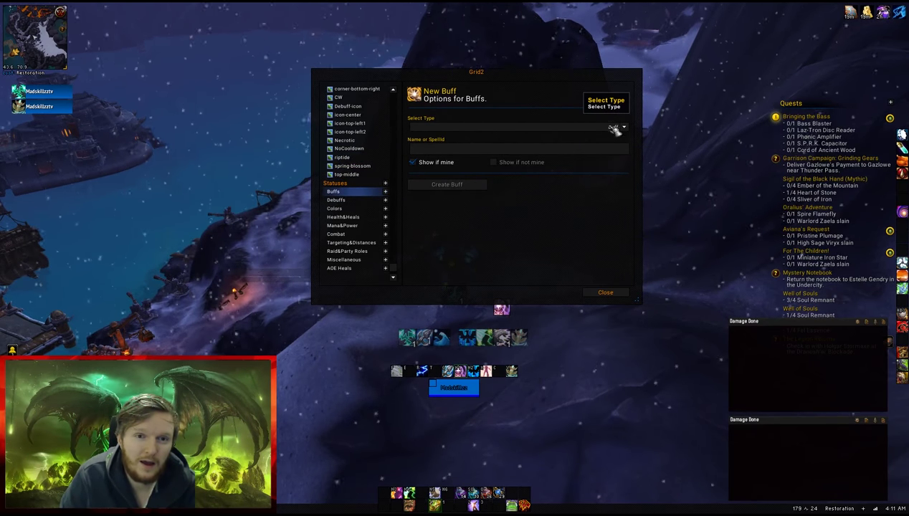
pyautogui.click(442, 151)
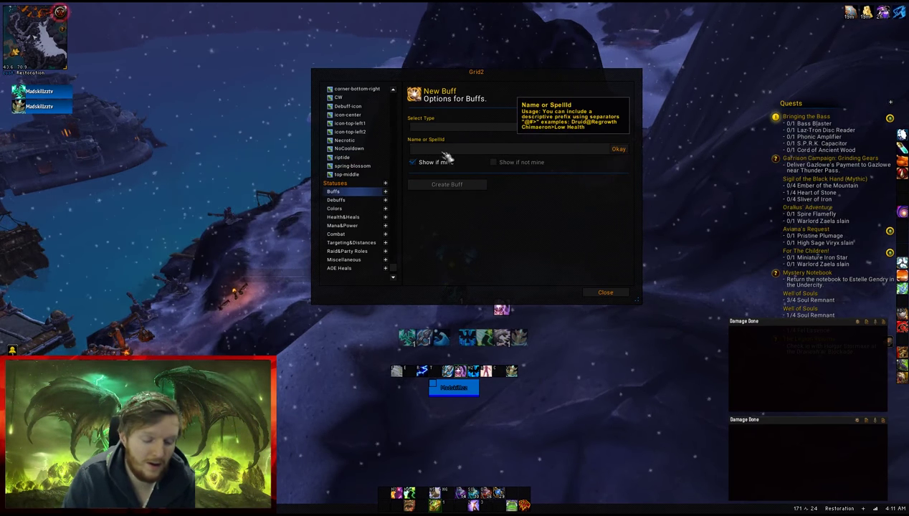
pyautogui.write('Riptide')
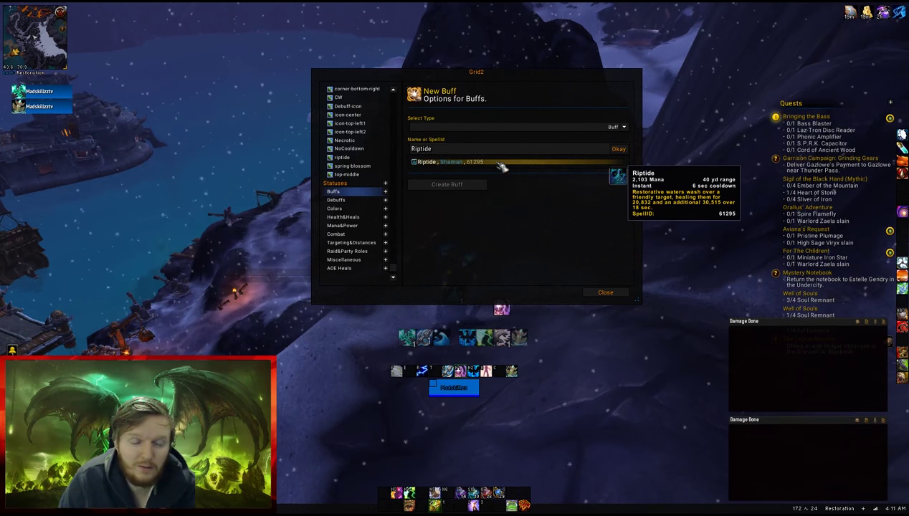
pyautogui.click(500, 164)
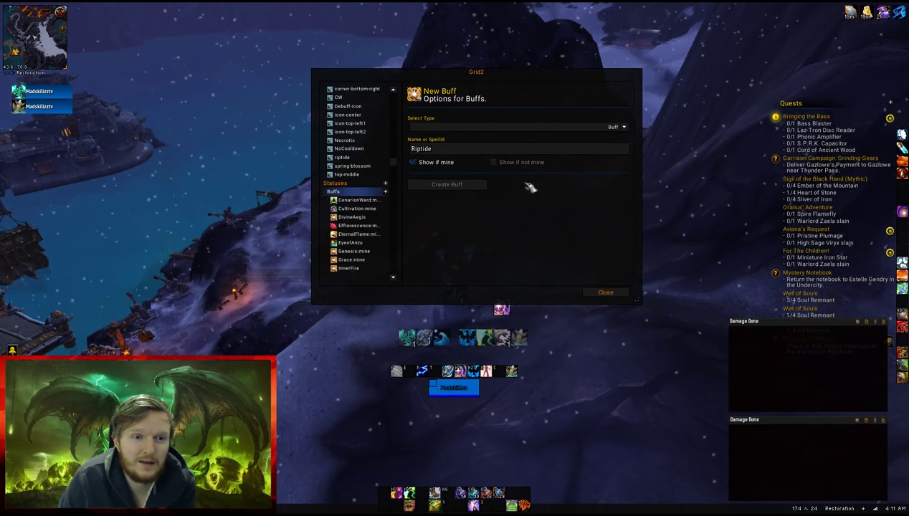
pyautogui.click(419, 163)
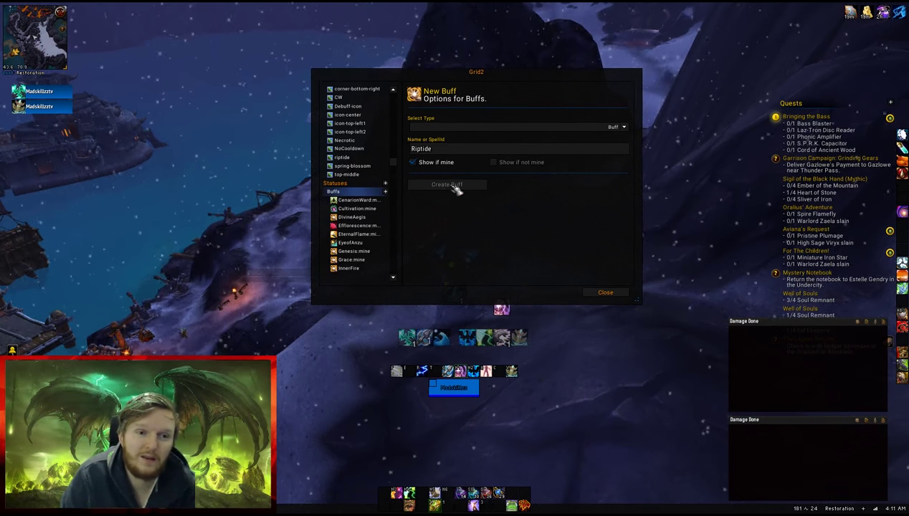
# - Reopen the riptide indicator, cast Riptide on the player's own raid frame, and assign the buff status Riptide:mine to the indicator
pyautogui.scroll(5, 362, 179)
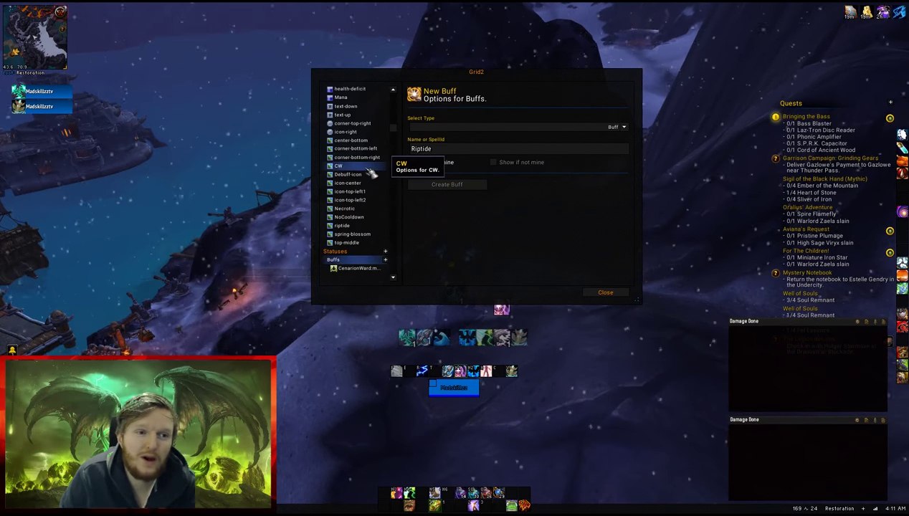
pyautogui.scroll(1, 355, 107)
pyautogui.click(351, 100)
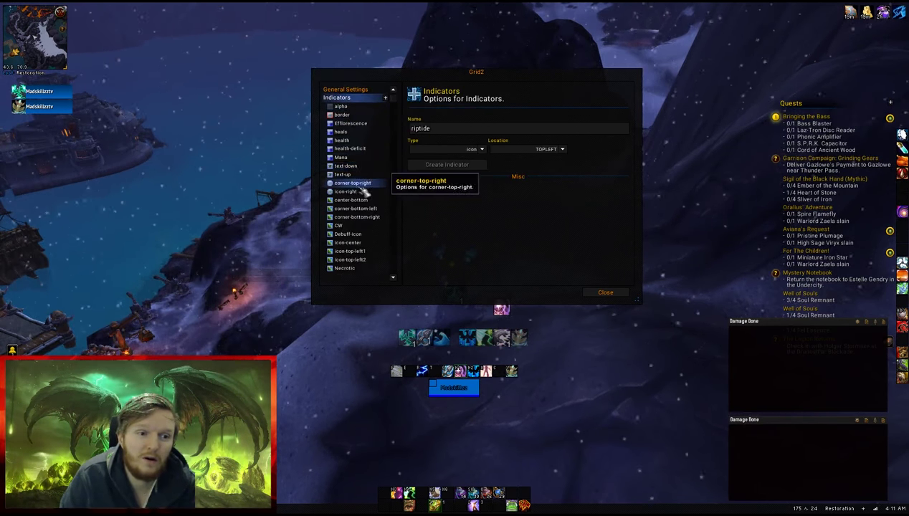
pyautogui.scroll(-6, 358, 186)
pyautogui.click(353, 236)
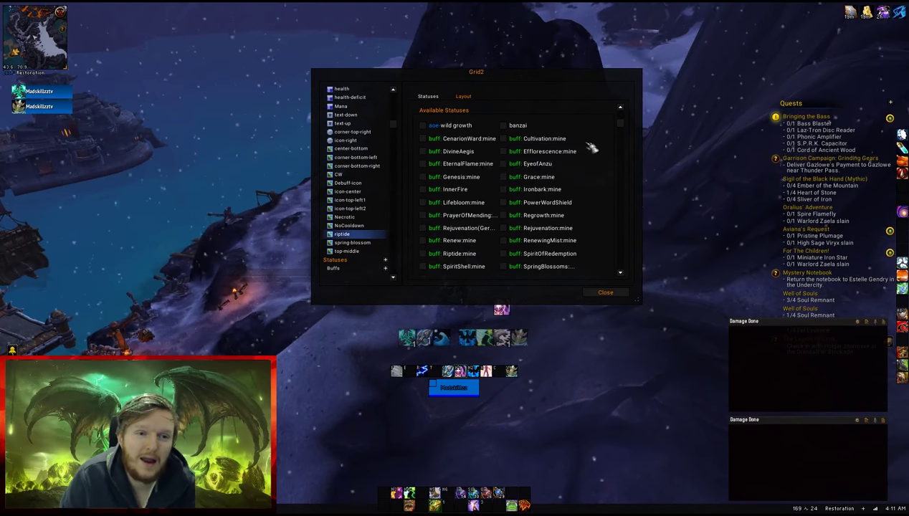
pyautogui.click(444, 389)
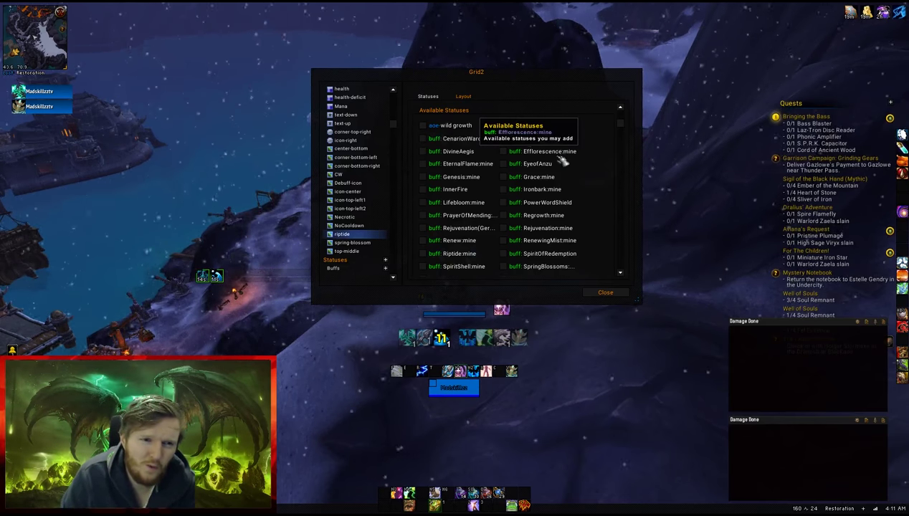
pyautogui.scroll(1, 563, 158)
pyautogui.scroll(-3, 552, 178)
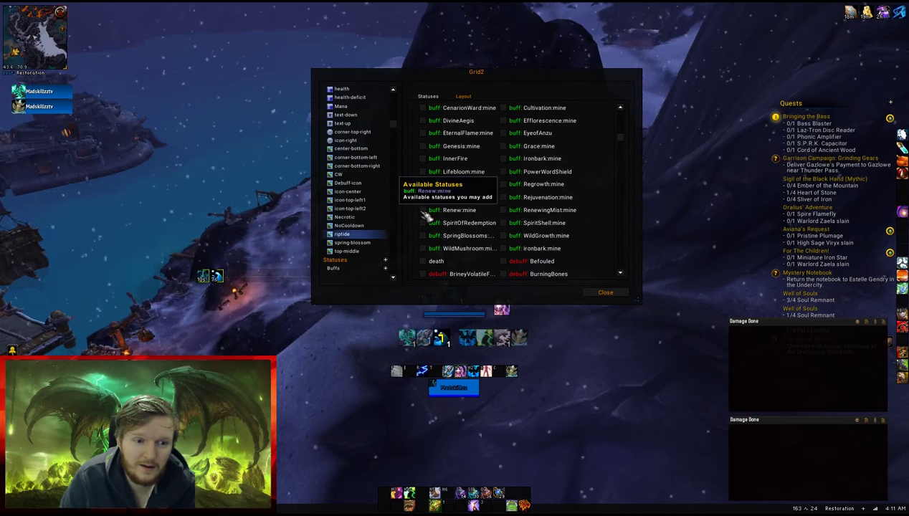
pyautogui.click(459, 211)
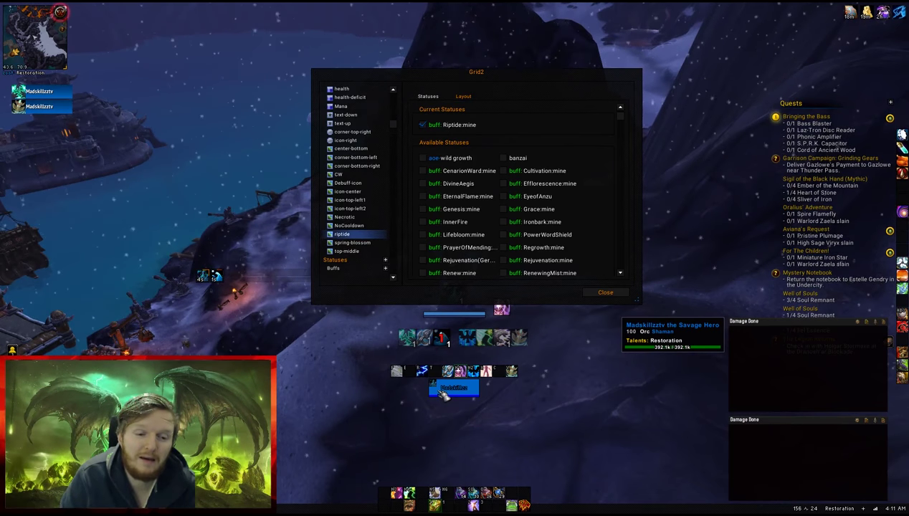
# - Close Grid2 to test the riptide icon with a heal on the player's own raid frame, and bring its options back
pyautogui.click(606, 293)
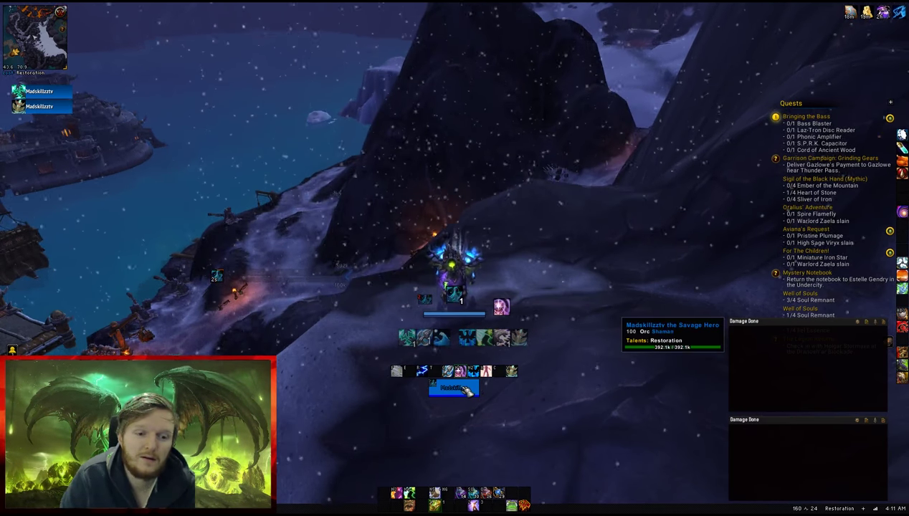
pyautogui.click(470, 384)
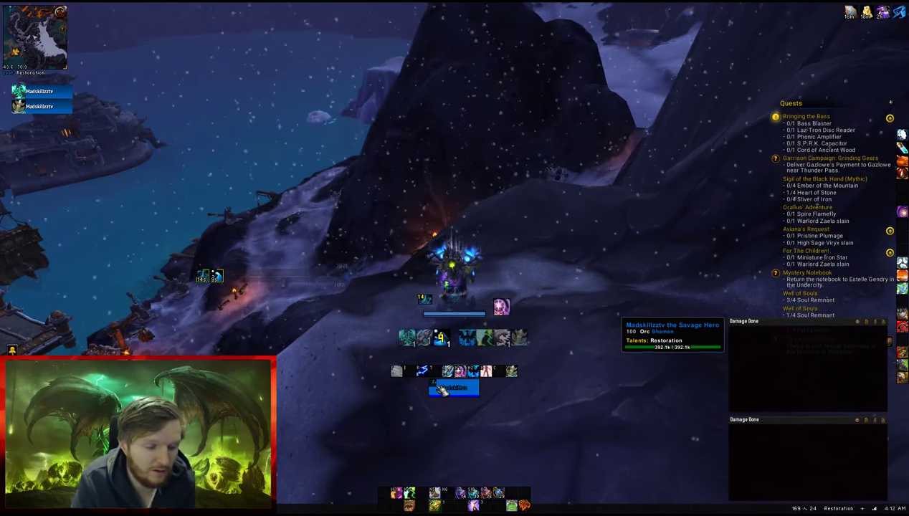
pyautogui.press('Return')
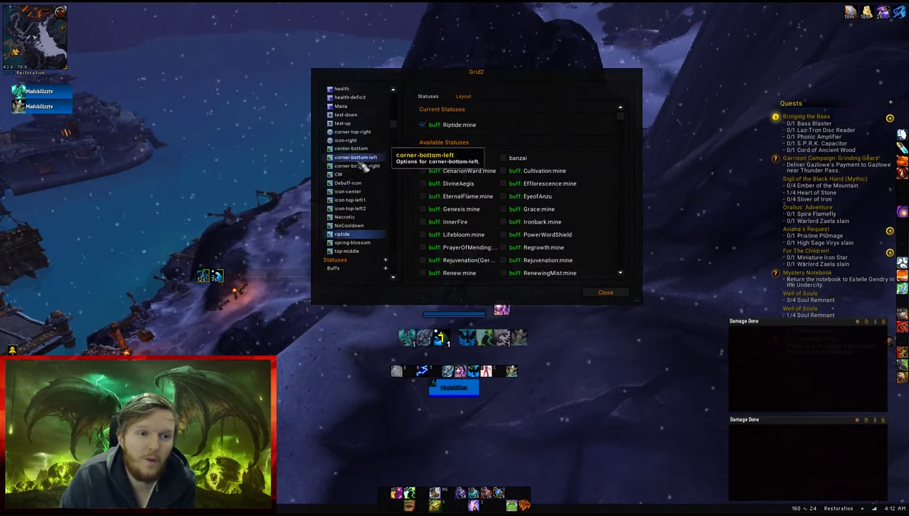
# - Set the riptide indicator's X Offset to 13 in its layout settings, recasting Riptide on the own raid frame to check the icon
pyautogui.scroll(3, 351, 193)
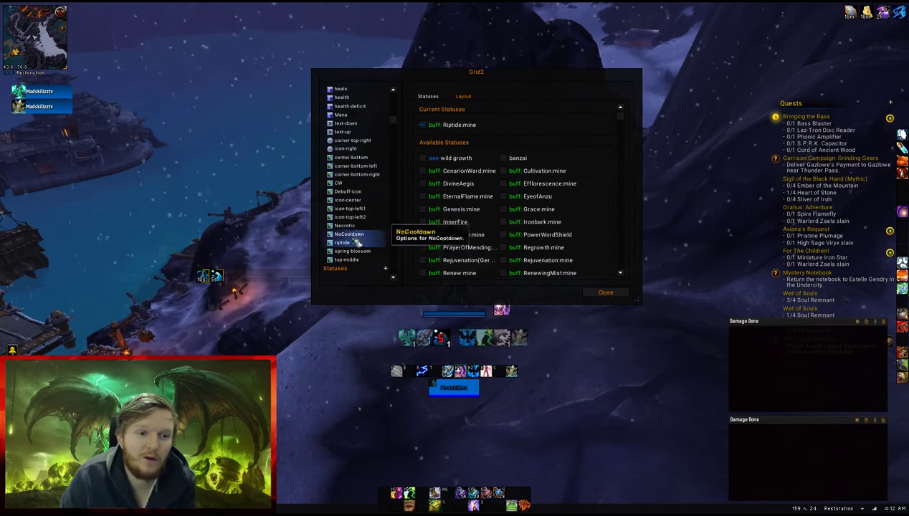
pyautogui.scroll(-2, 347, 248)
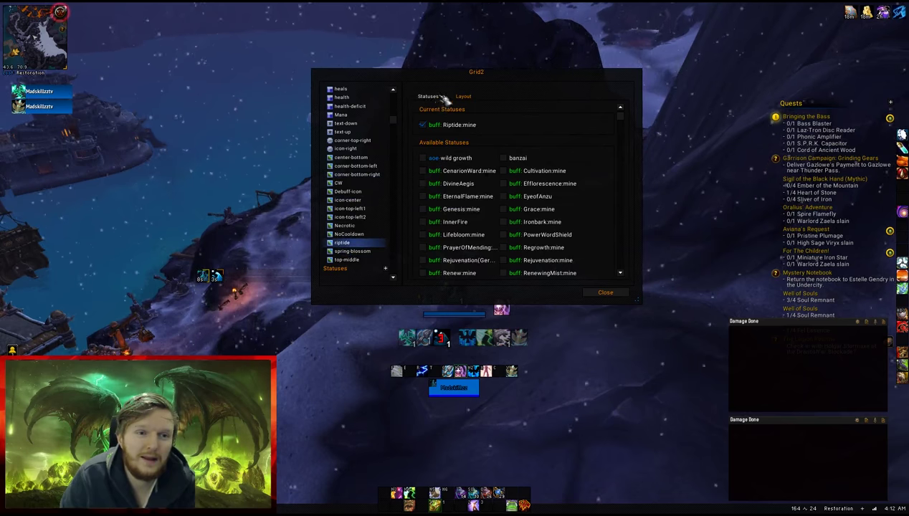
pyautogui.scroll(-5, 493, 132)
pyautogui.scroll(6, 490, 132)
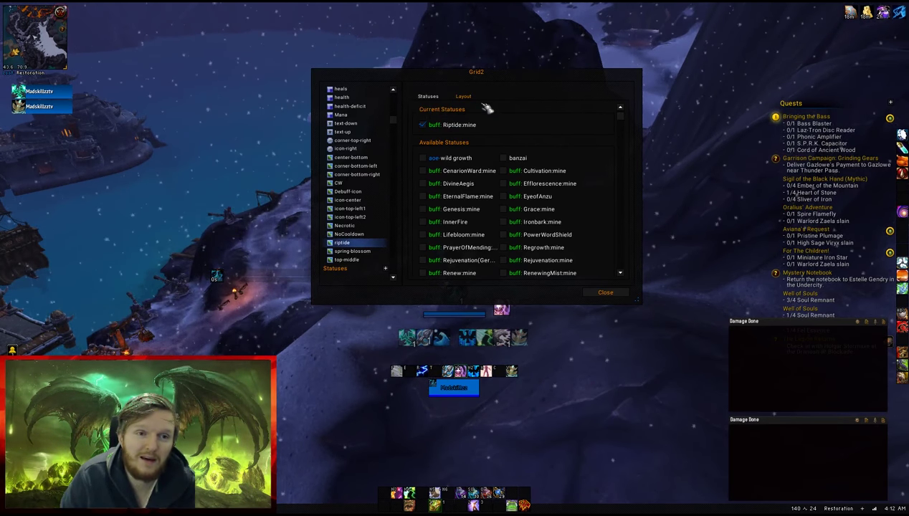
pyautogui.click(468, 98)
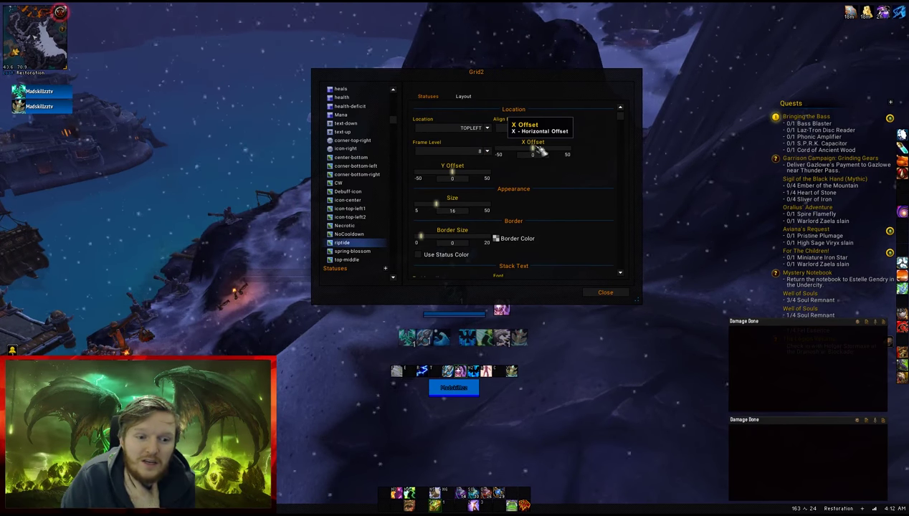
pyautogui.moveTo(534, 147); pyautogui.dragTo(536, 148)
pyautogui.click(450, 389)
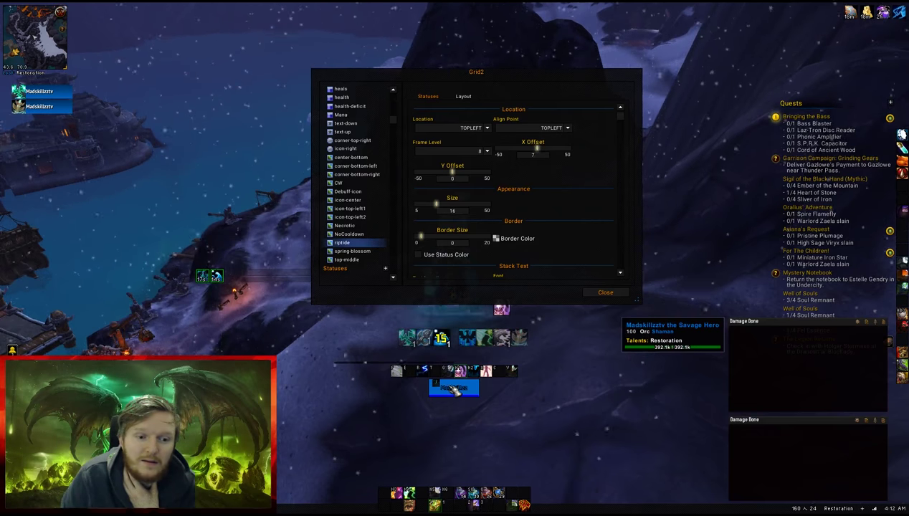
pyautogui.moveTo(540, 148); pyautogui.dragTo(546, 147)
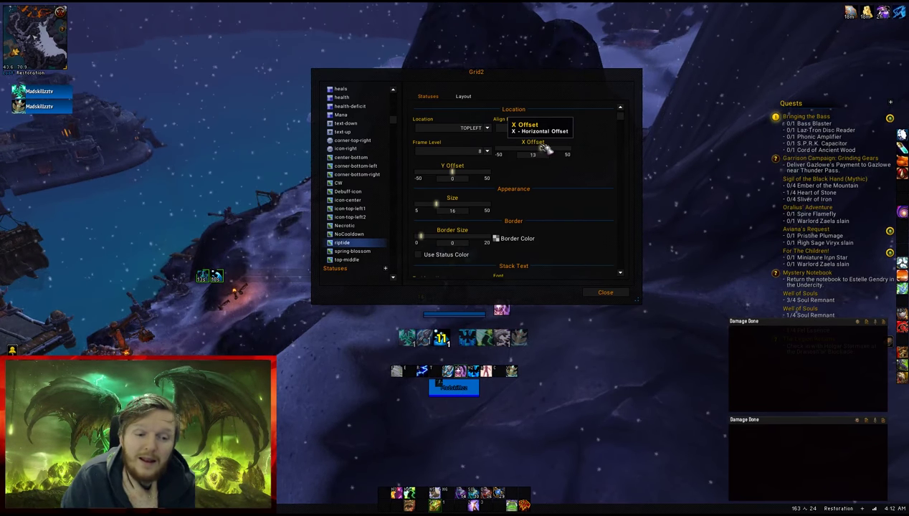